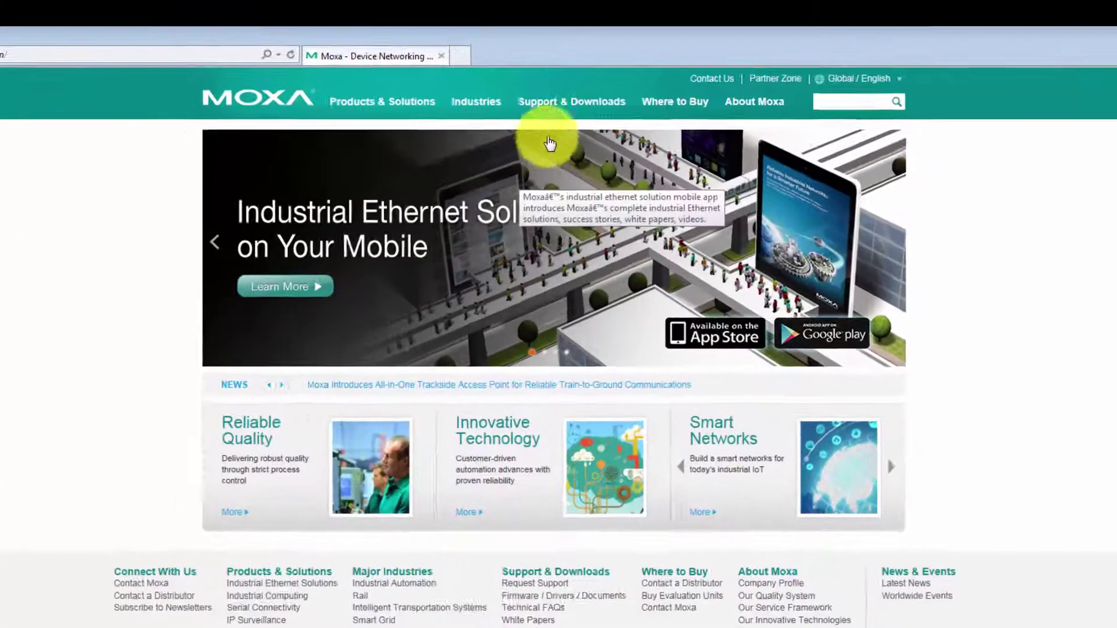
# Open Firmware / Drivers / Documents under Support & Downloads on the Moxa website
pyautogui.moveTo(540, 103)
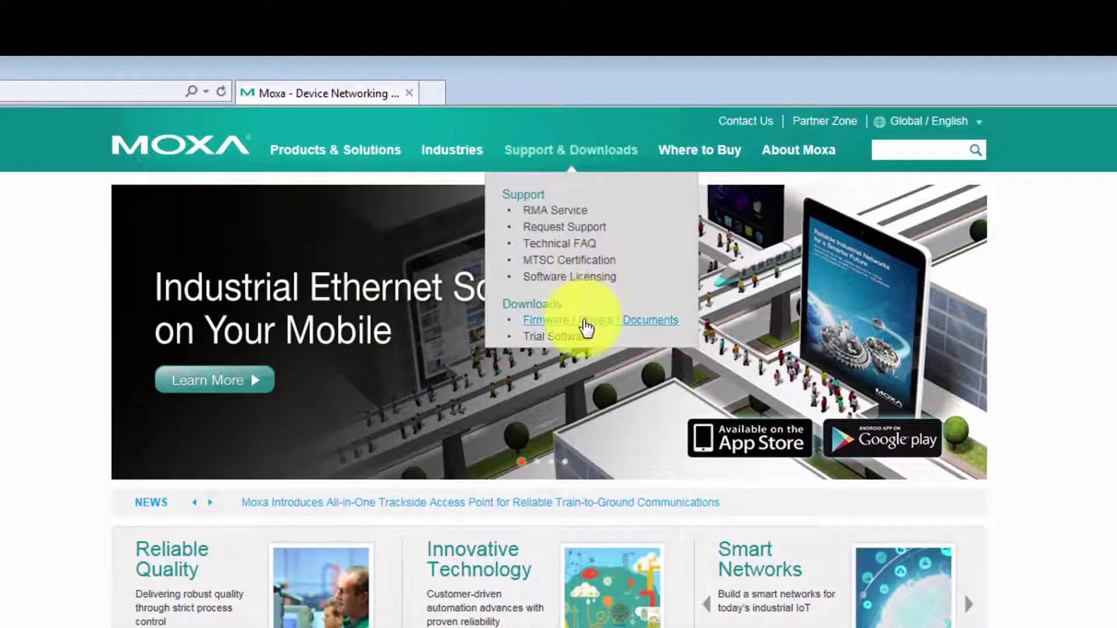
pyautogui.click(584, 322)
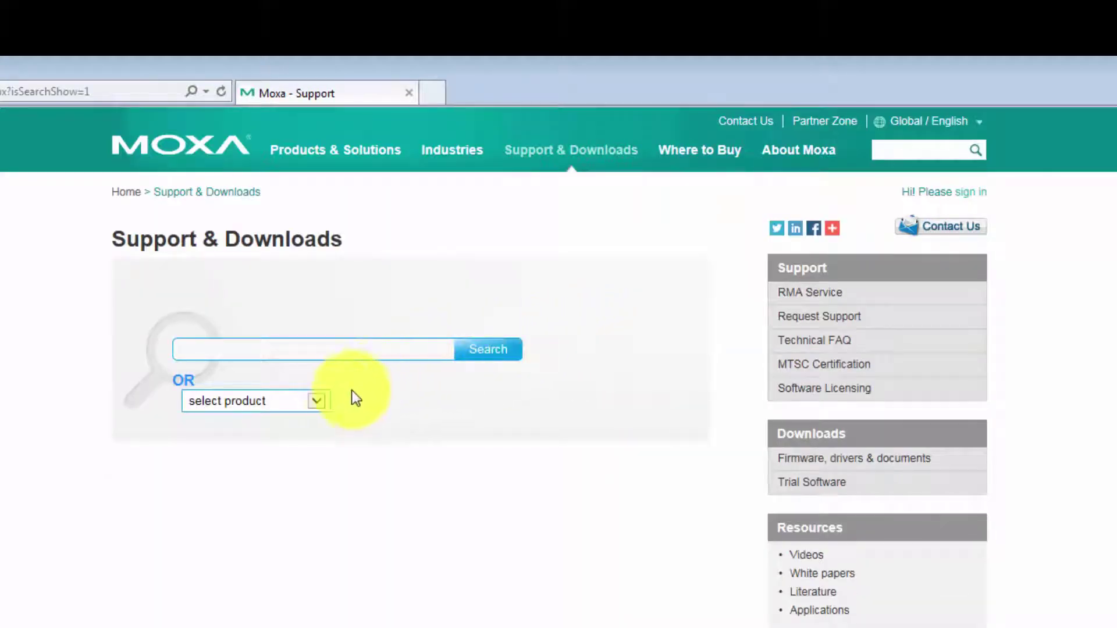
# Open the product selector and scroll to the ICS-G7848A/ICS-G7850A/ICS-G7852A Series entry
pyautogui.click(317, 403)
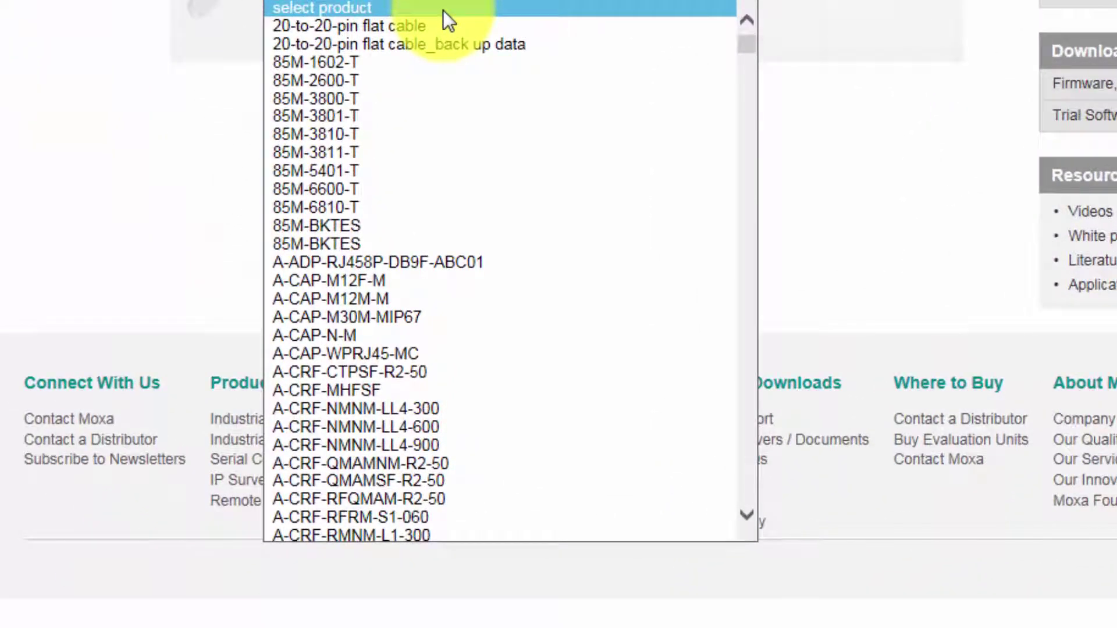
pyautogui.scroll(-9, 442, 23)
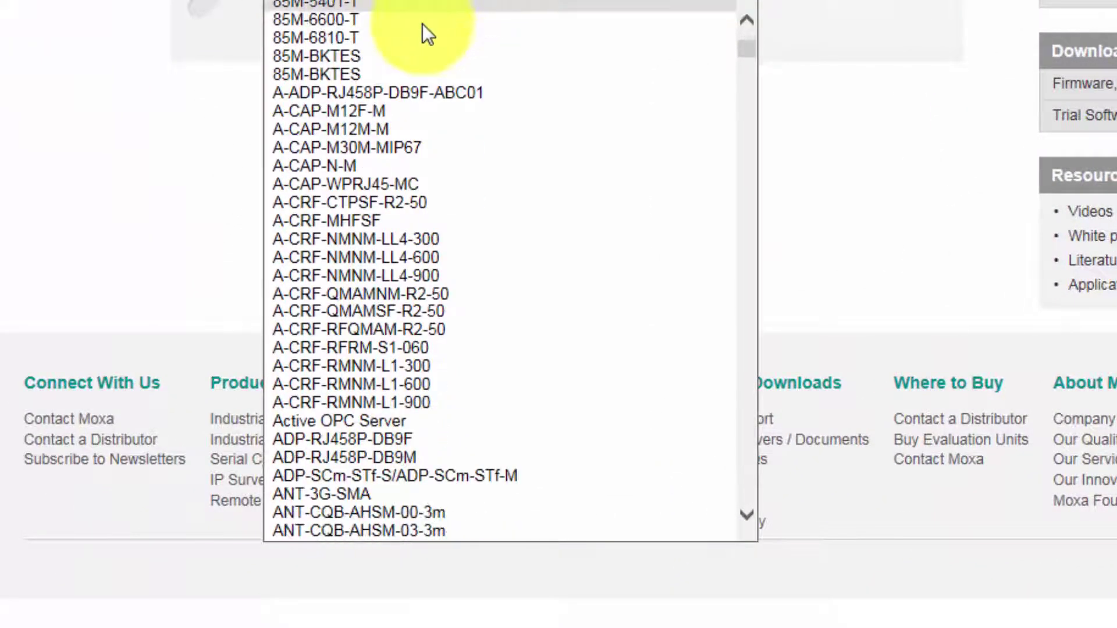
pyautogui.scroll(-19, 488, 213)
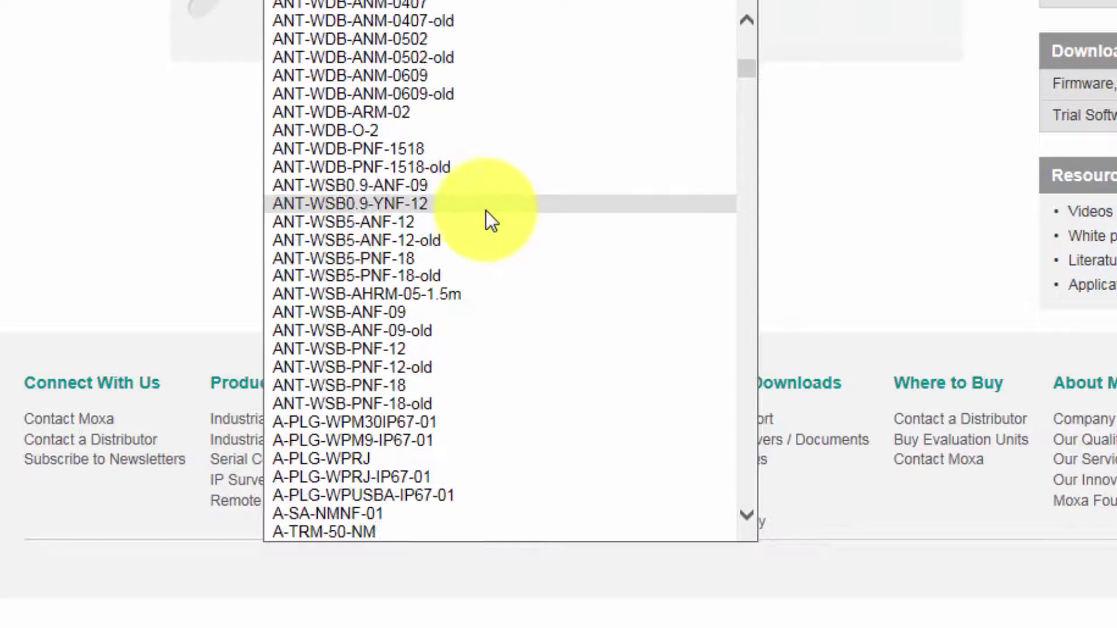
pyautogui.scroll(-5, 523, 265)
pyautogui.moveTo(749, 86); pyautogui.dragTo(748, 203)
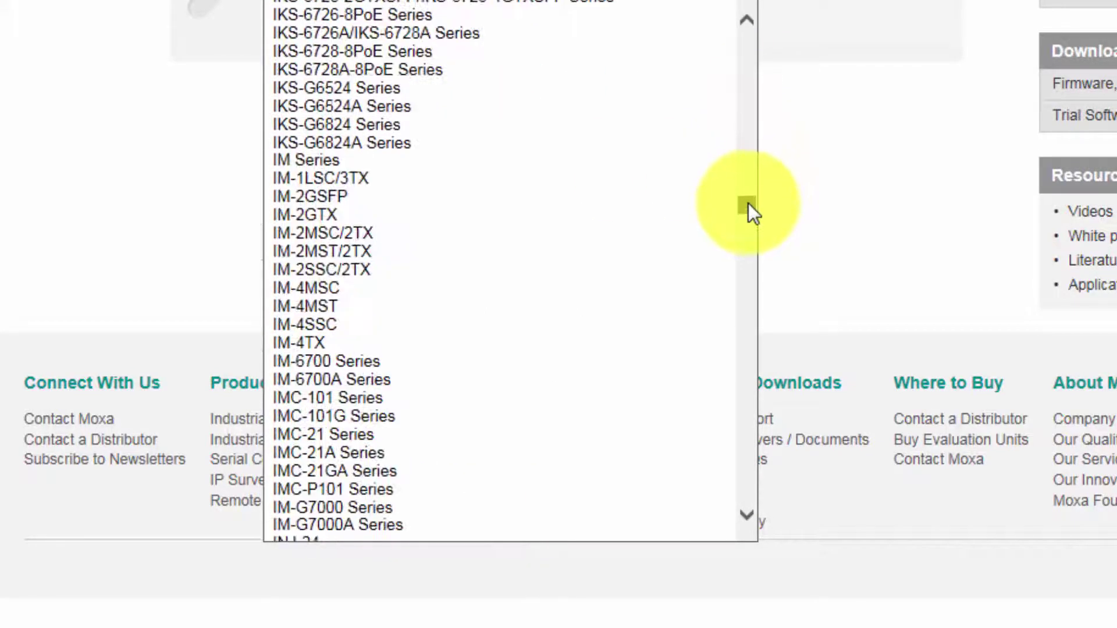
pyautogui.scroll(5, 640, 232)
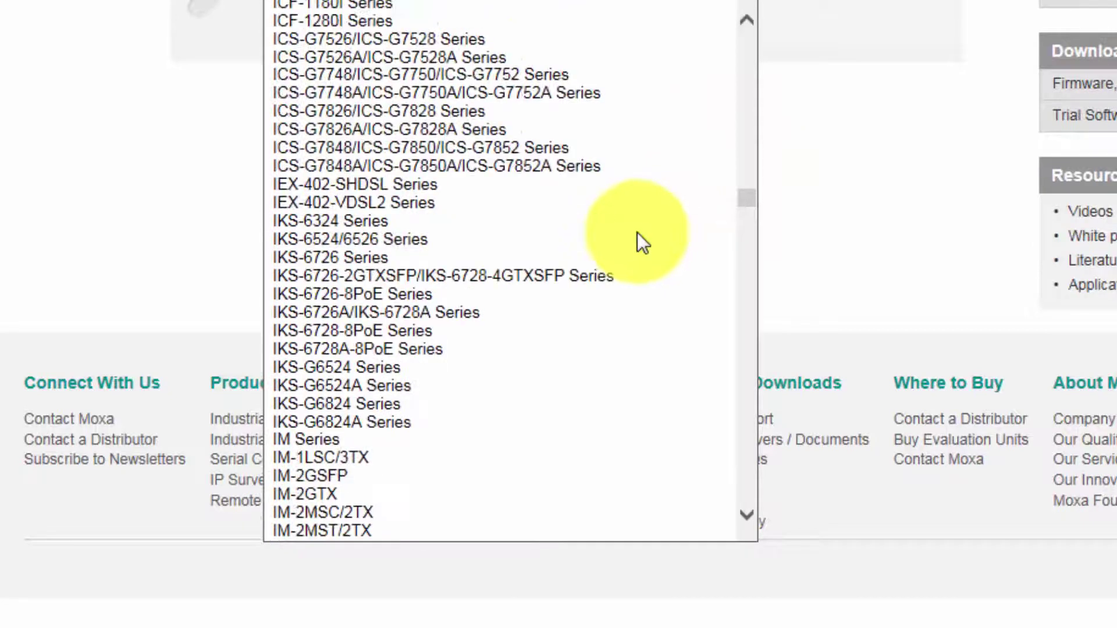
pyautogui.scroll(2, 637, 233)
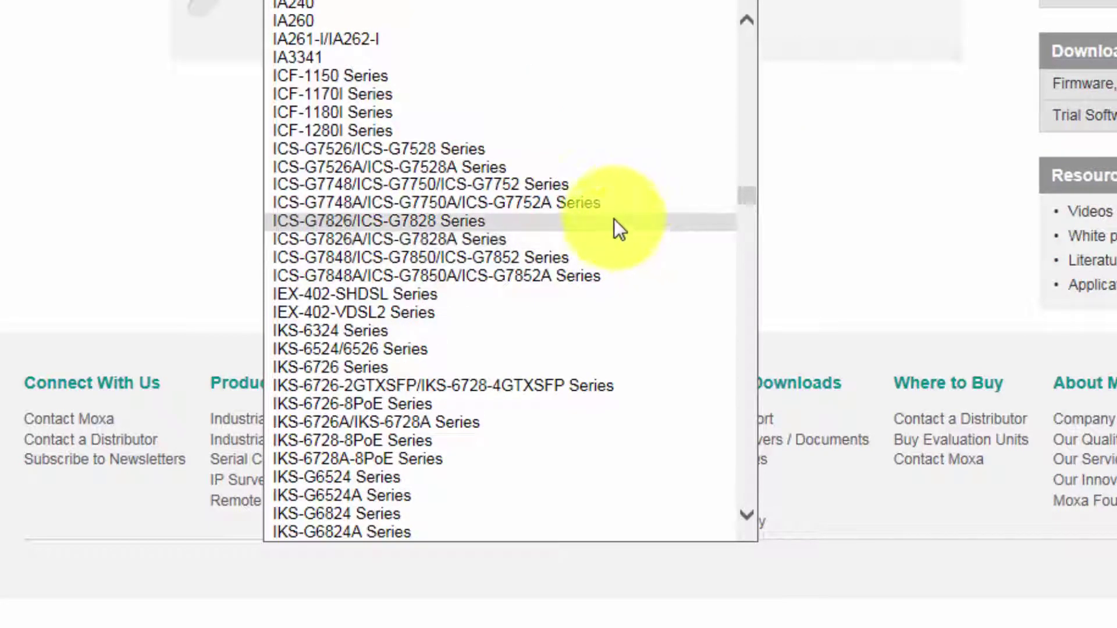
# Choose the ICS-G7848A/ICS-G7850A/ICS-G7852A Series and list its Software Packages by operating system
pyautogui.click(588, 277)
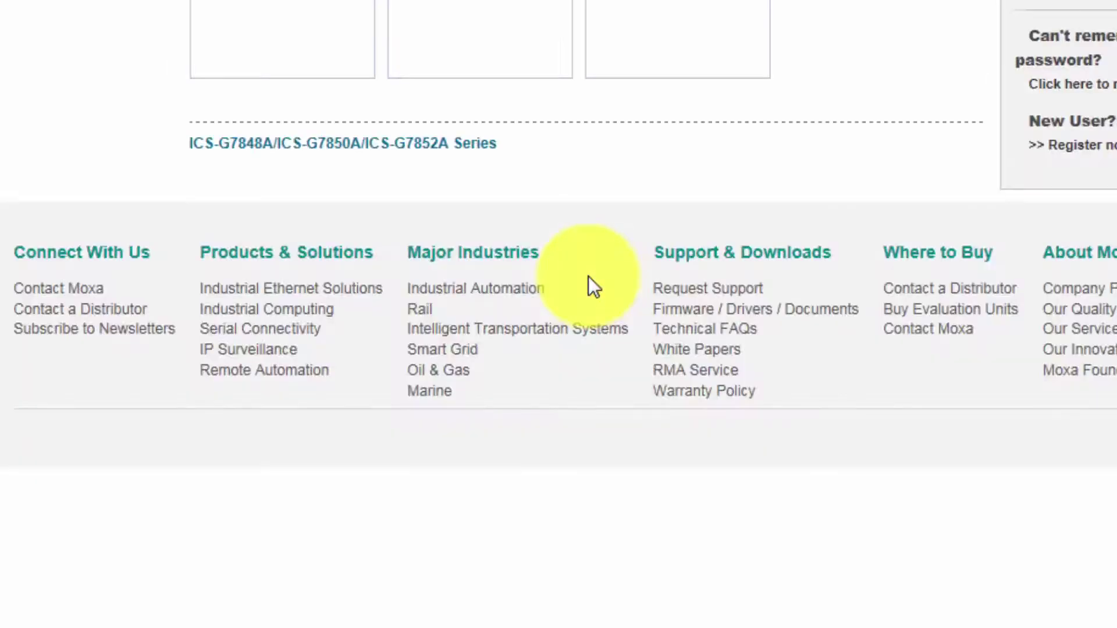
pyautogui.scroll(5, 589, 277)
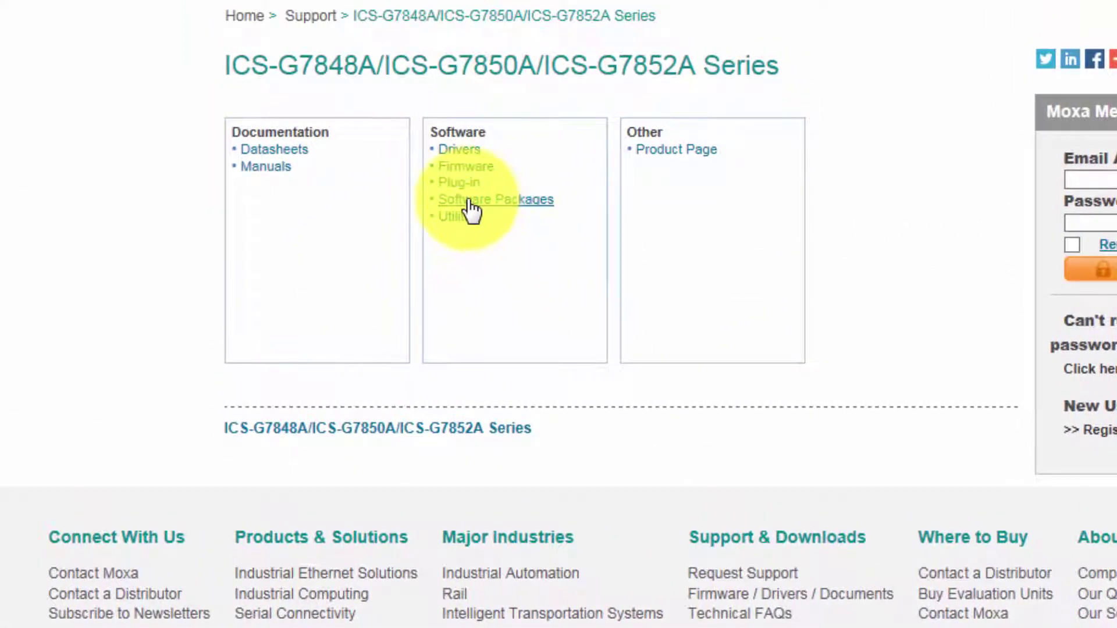
pyautogui.click(471, 202)
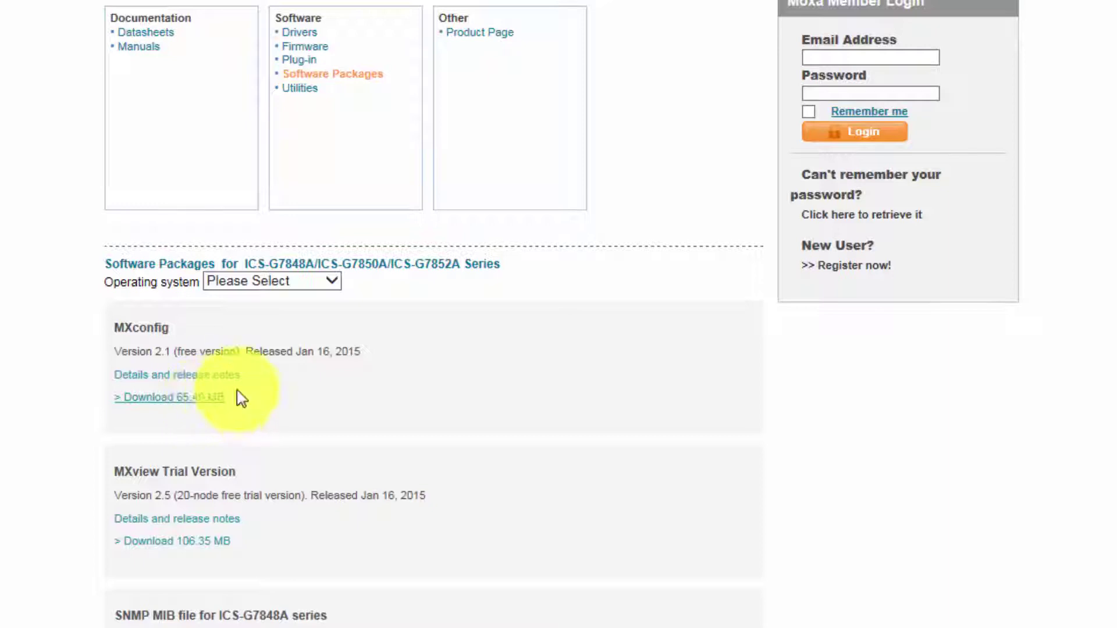
pyautogui.click(331, 281)
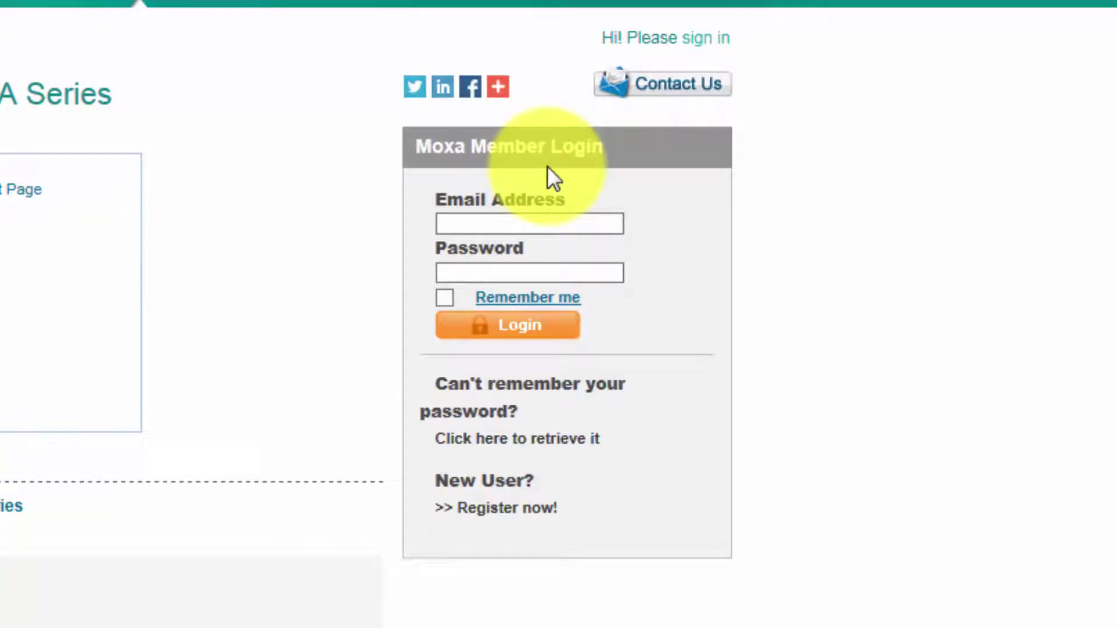
pyautogui.scroll(1, 547, 166)
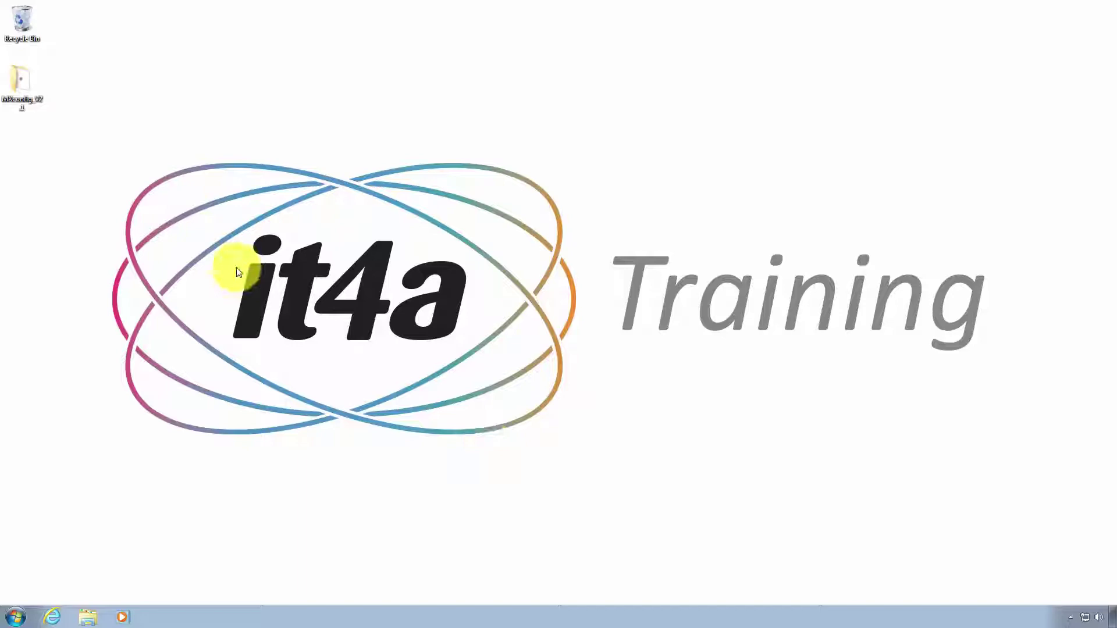
# Open the MXconfig_V2.1 desktop folder and launch MXconfig_V2.1_Build_14123109
pyautogui.doubleClick(22, 82)
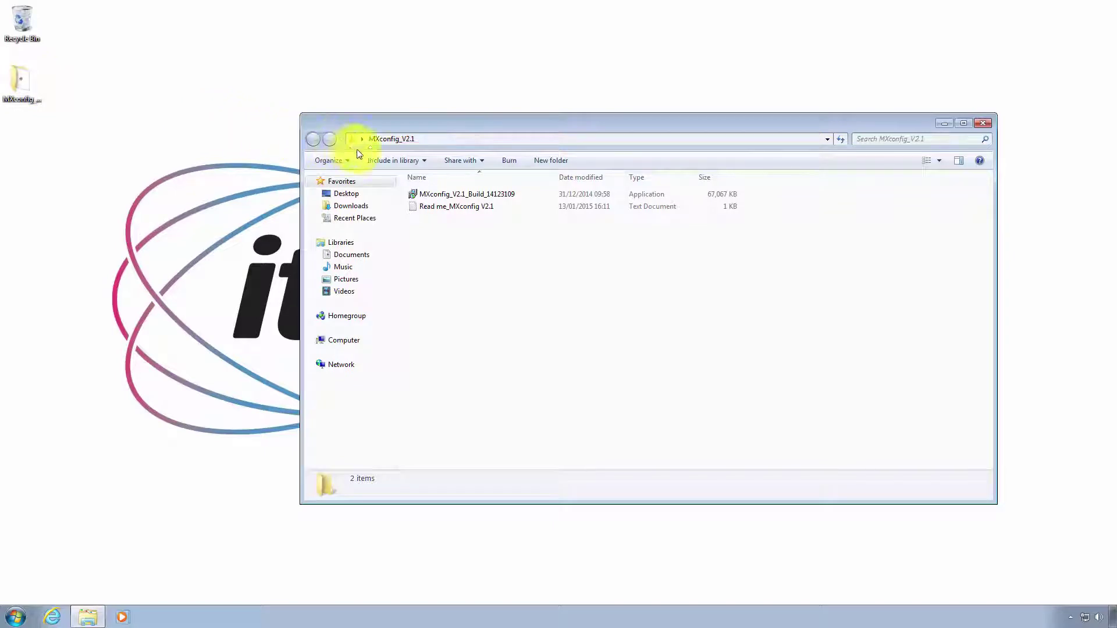
pyautogui.doubleClick(444, 197)
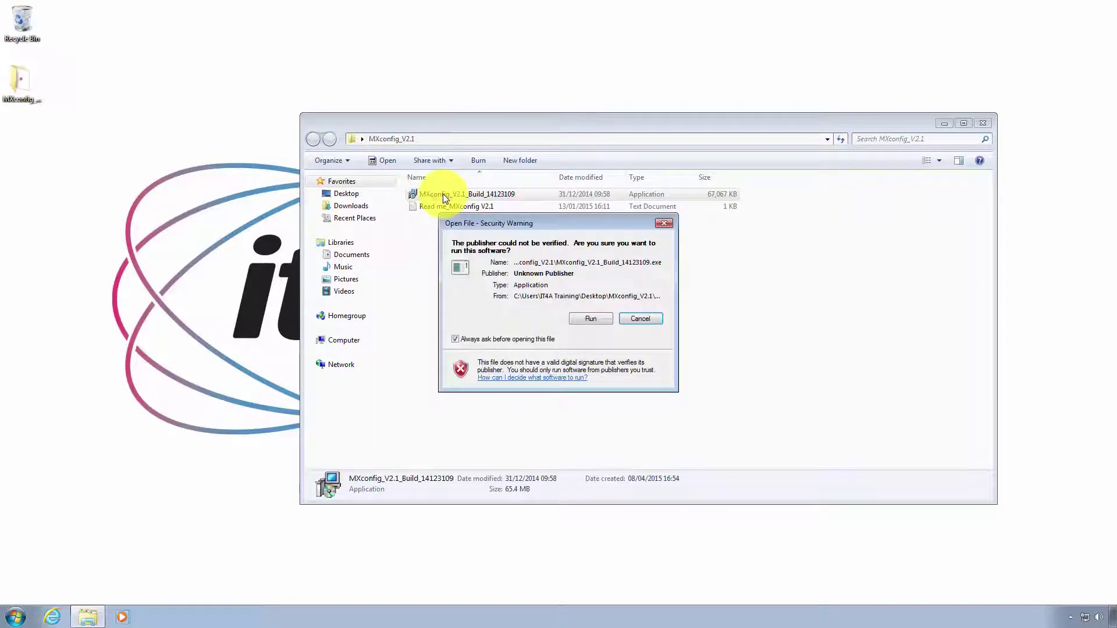
# Install MXconfig in English with default install and Start Menu folders plus a desktop icon
pyautogui.click(590, 319)
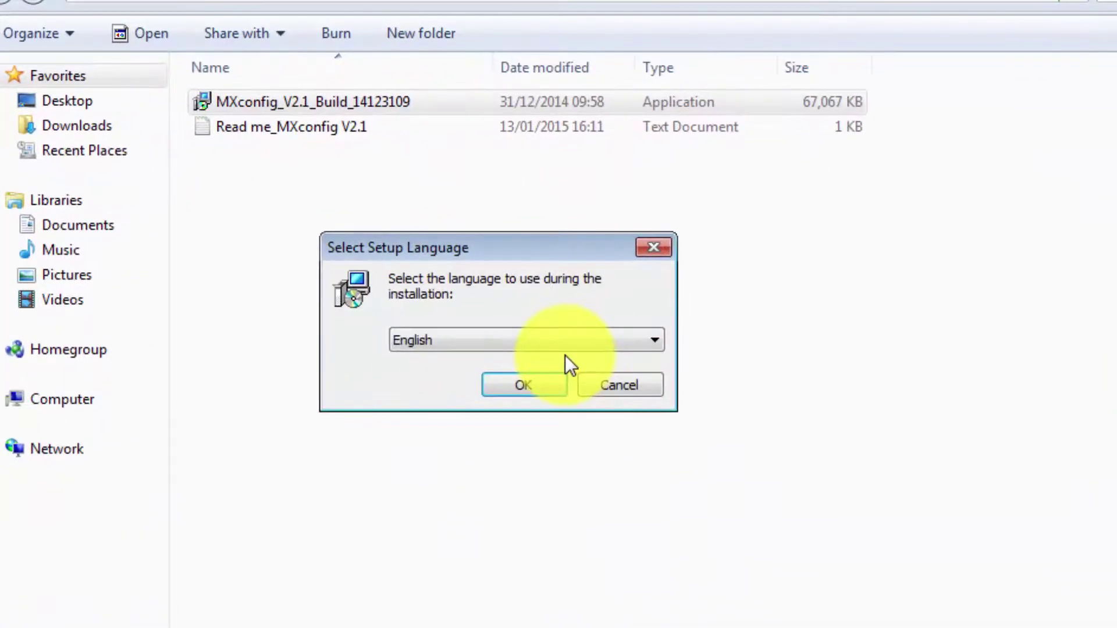
pyautogui.click(546, 379)
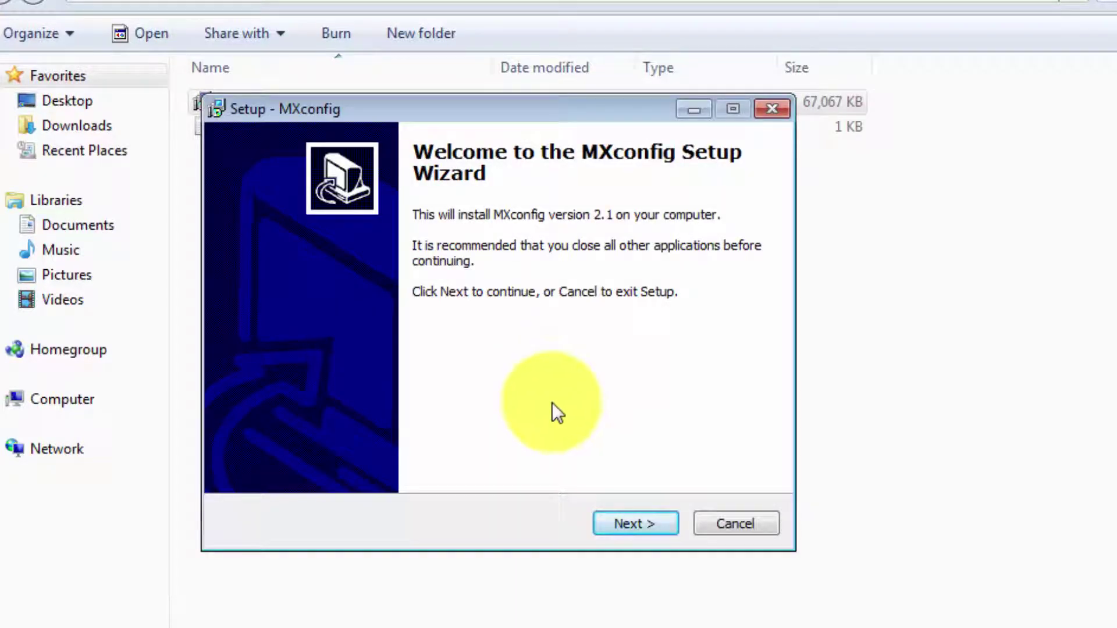
pyautogui.click(620, 522)
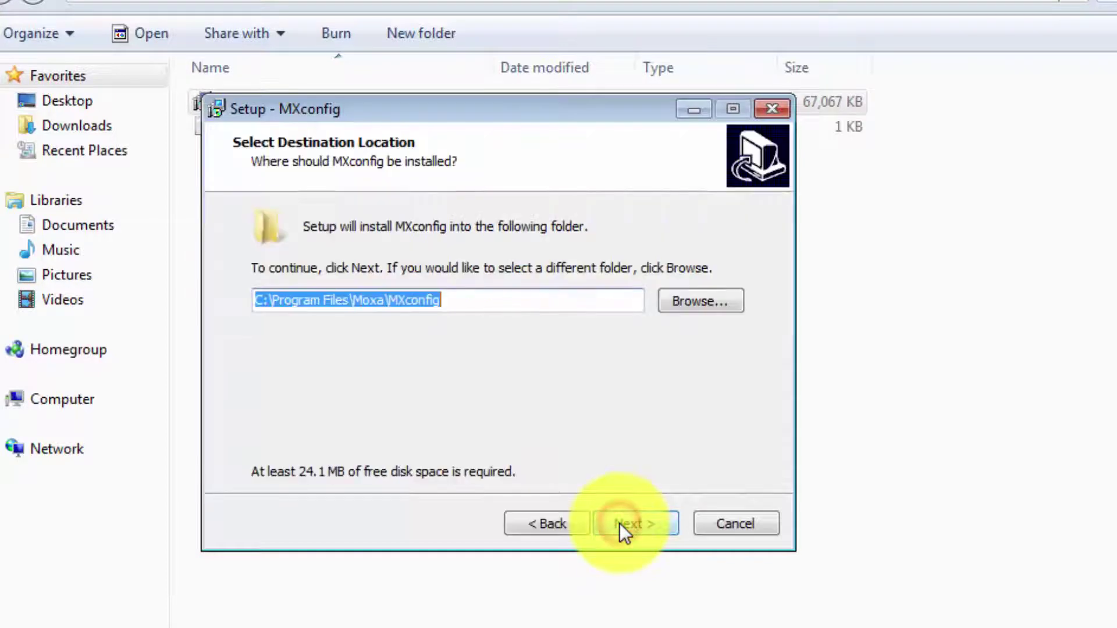
pyautogui.click(620, 522)
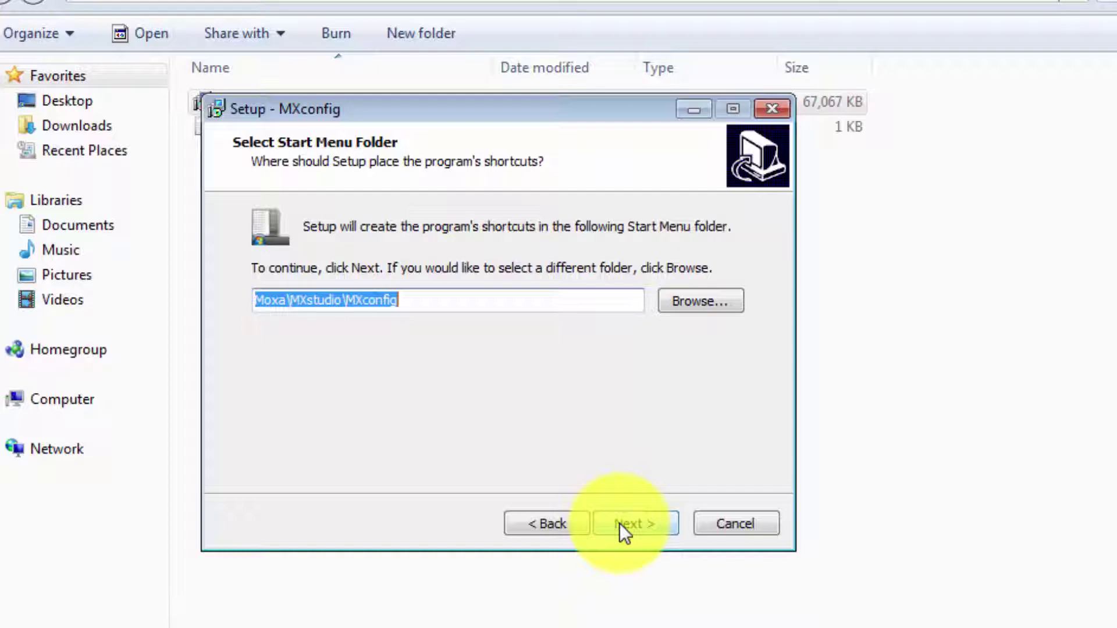
pyautogui.click(620, 522)
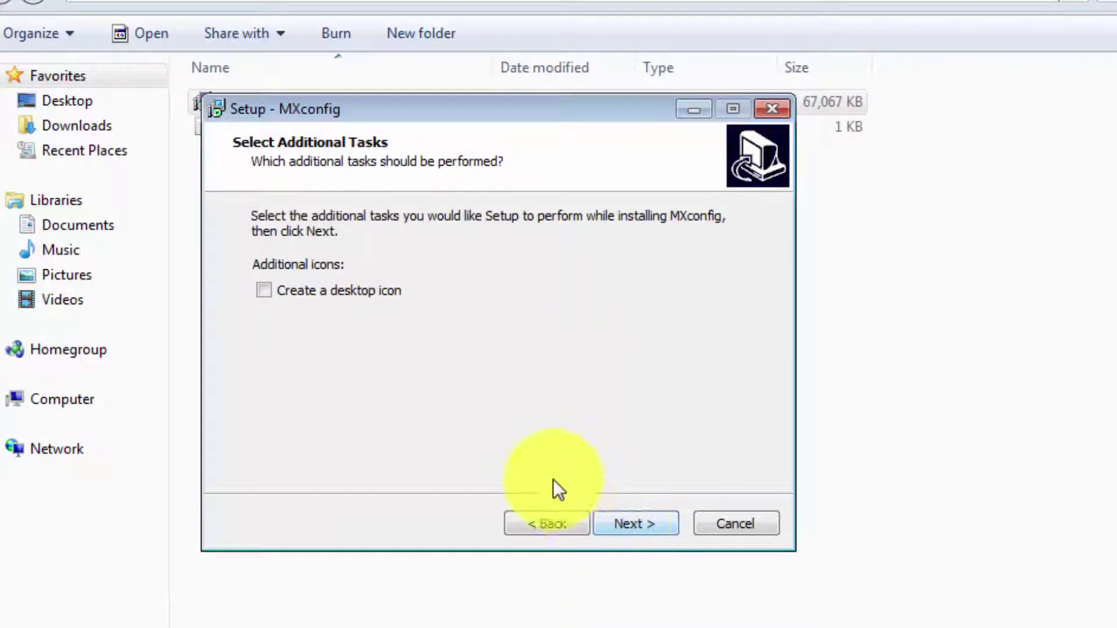
pyautogui.click(325, 291)
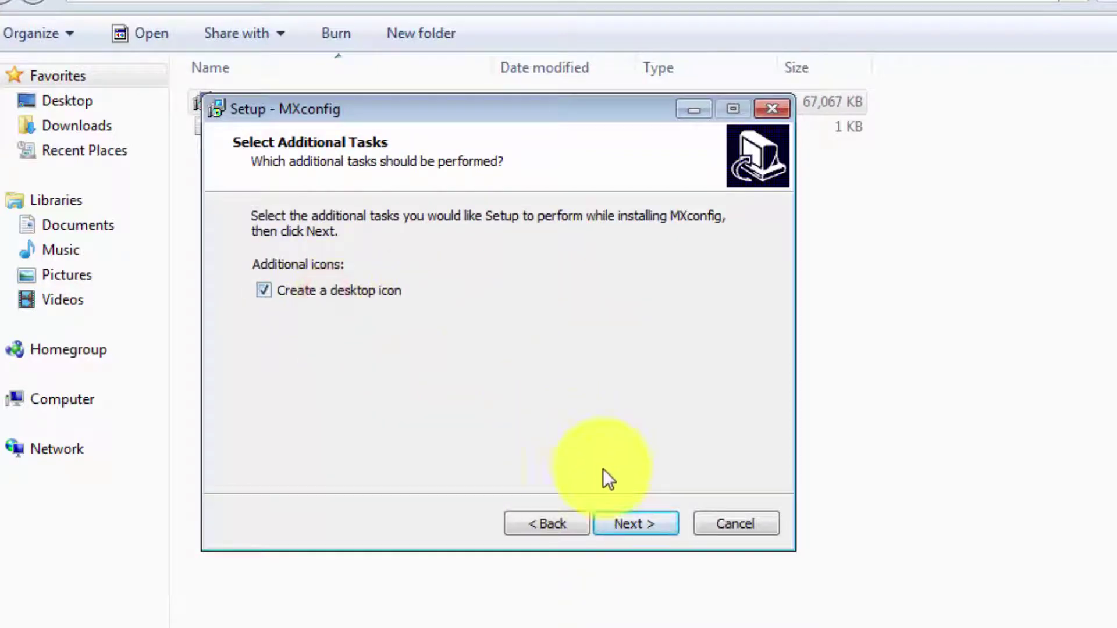
pyautogui.click(619, 523)
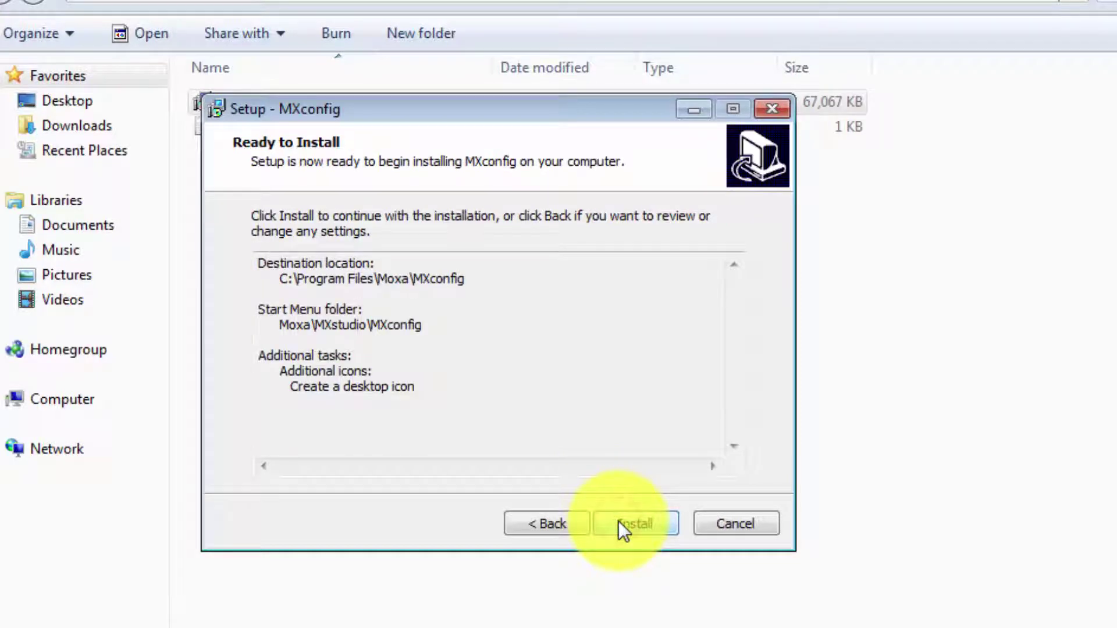
pyautogui.click(619, 523)
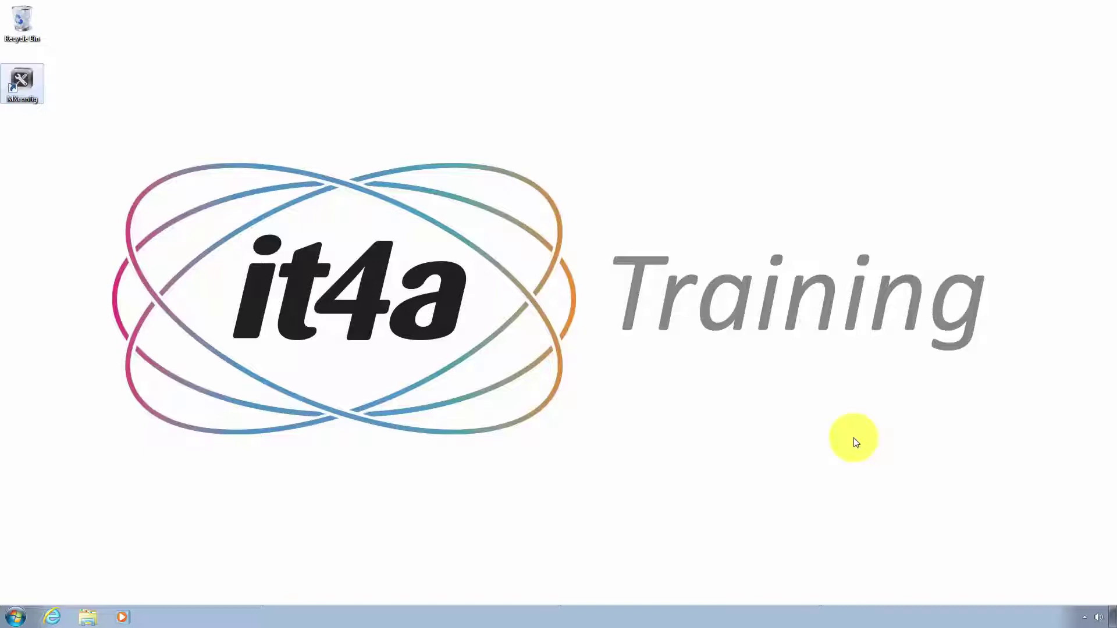
# Launch MXconfig from the desktop and log in as Admin with the login password
pyautogui.click(241, 107)
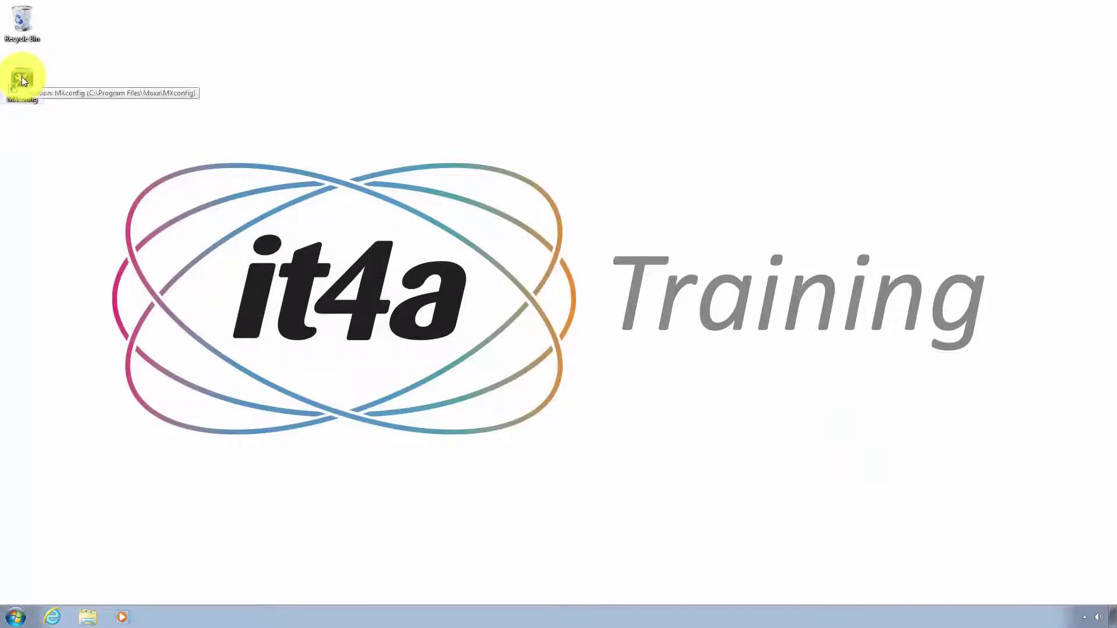
pyautogui.click(213, 117)
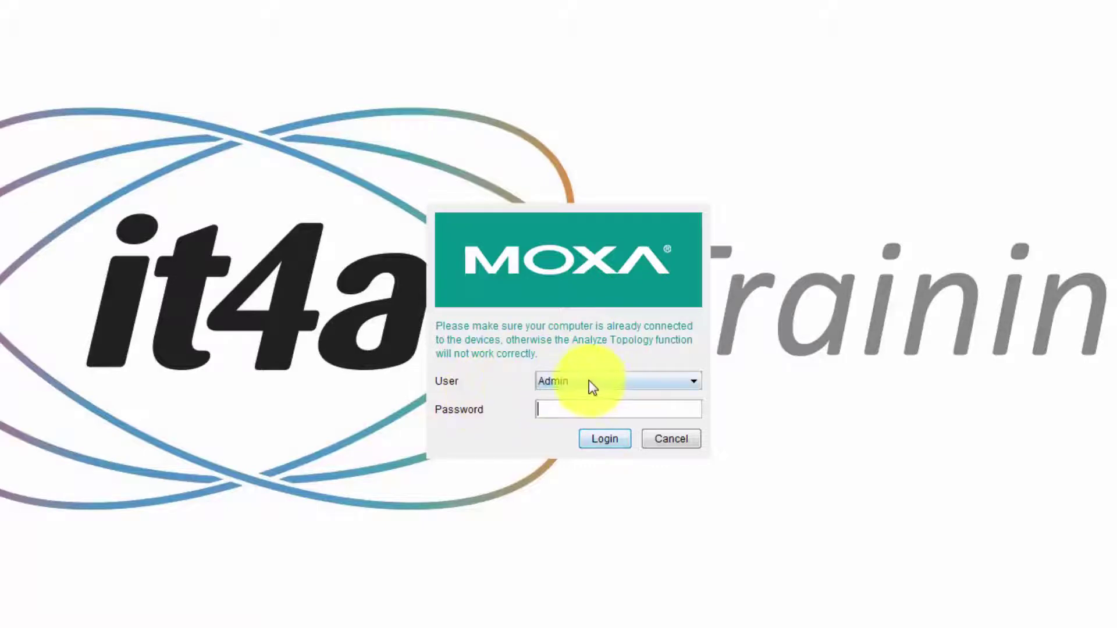
pyautogui.click(579, 410)
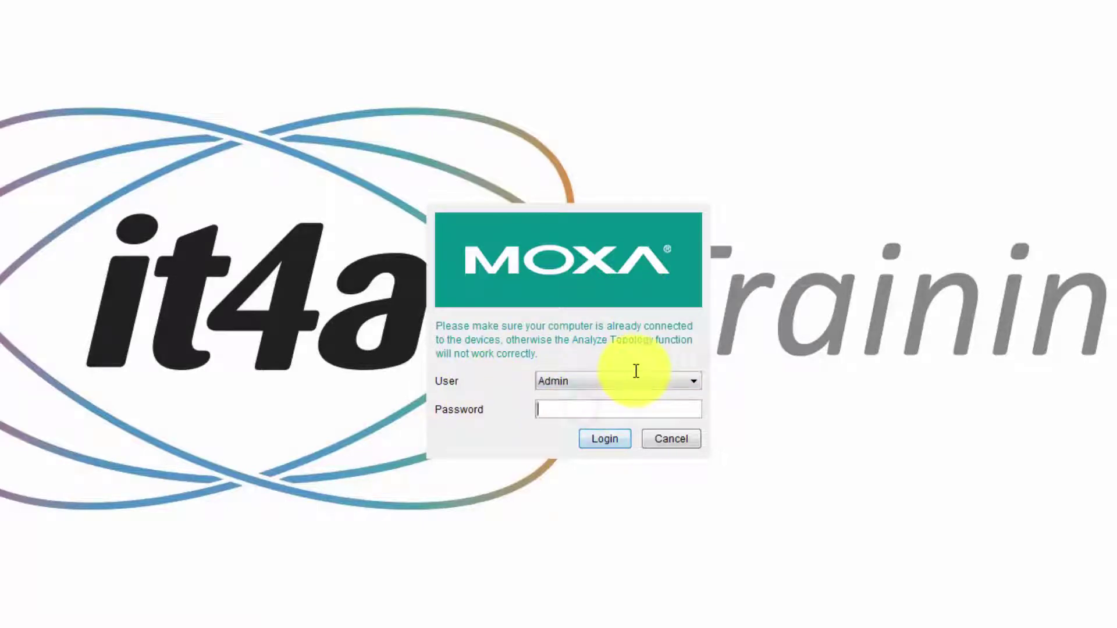
pyautogui.write('mox')
pyautogui.press('BackSpace')
pyautogui.press('BackSpace')
pyautogui.press('BackSpace')
pyautogui.write('moxa')
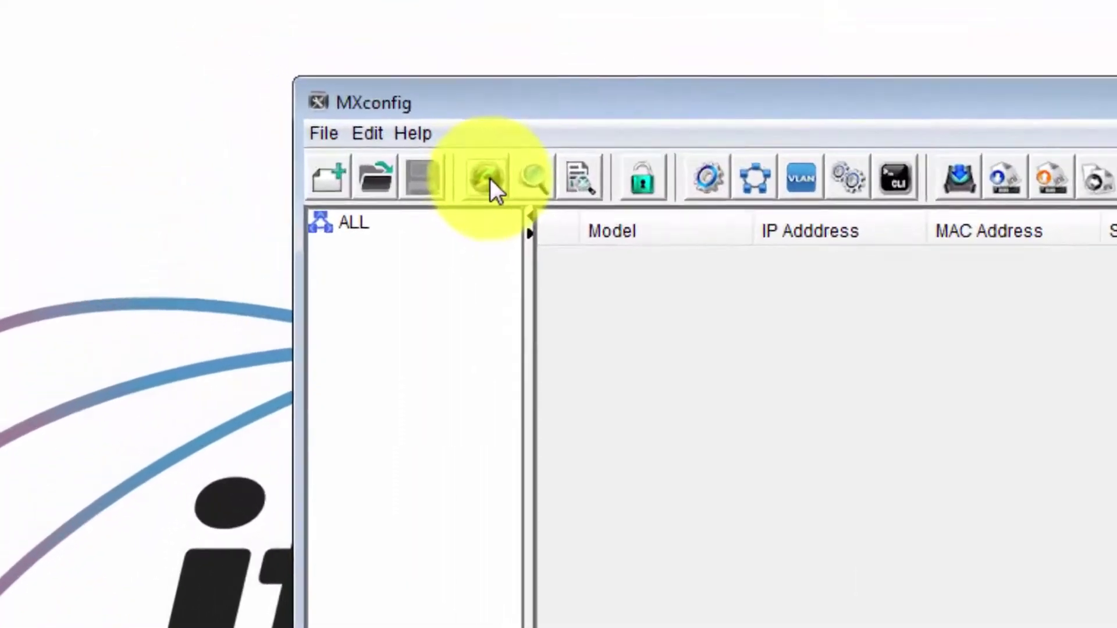
# Broadcast-search for switches only, excluding wireless devices, IP cameras, device servers and Ethernet gateways
pyautogui.click(490, 179)
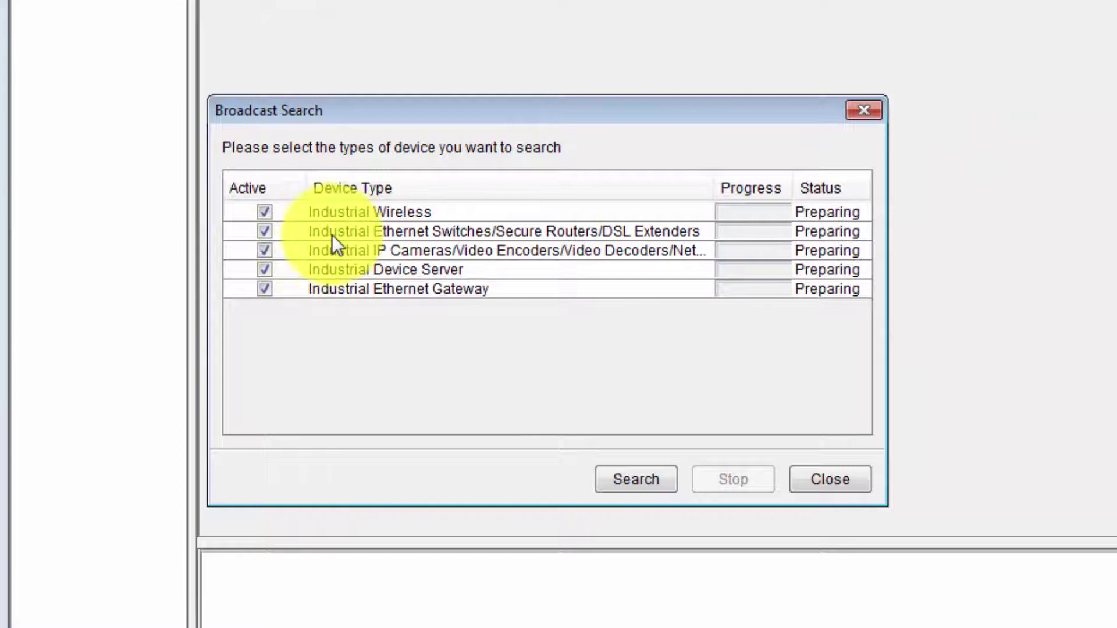
pyautogui.click(264, 212)
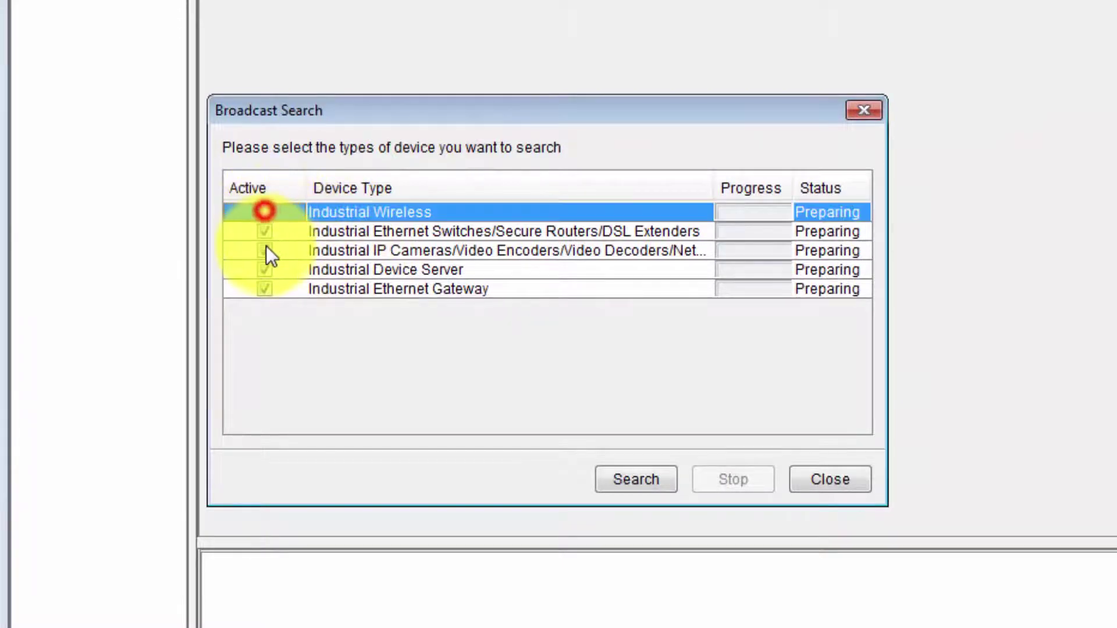
pyautogui.click(264, 250)
pyautogui.click(264, 269)
pyautogui.click(264, 289)
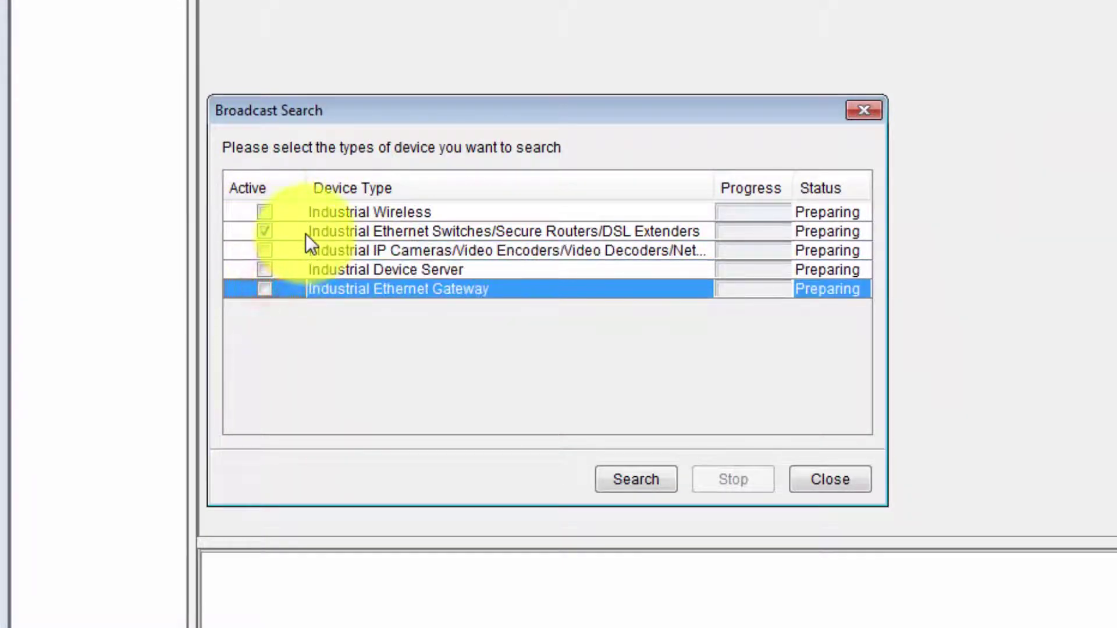
pyautogui.click(652, 477)
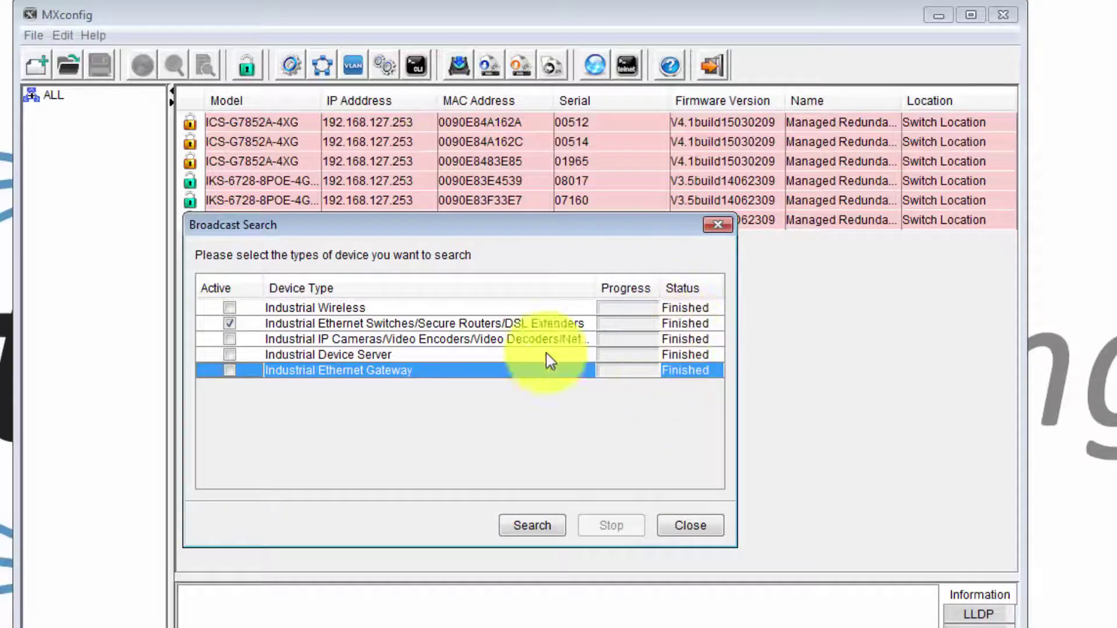
# Close the search, check each switch's details, widen the Model column and select serial 00512
pyautogui.click(695, 525)
pyautogui.click(263, 122)
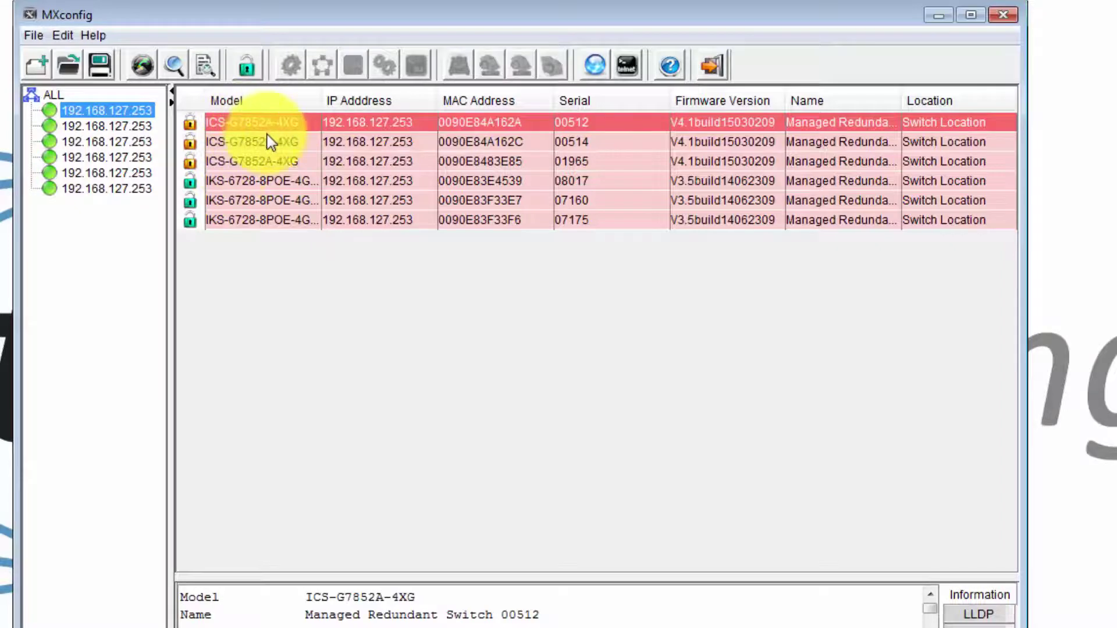
pyautogui.click(250, 161)
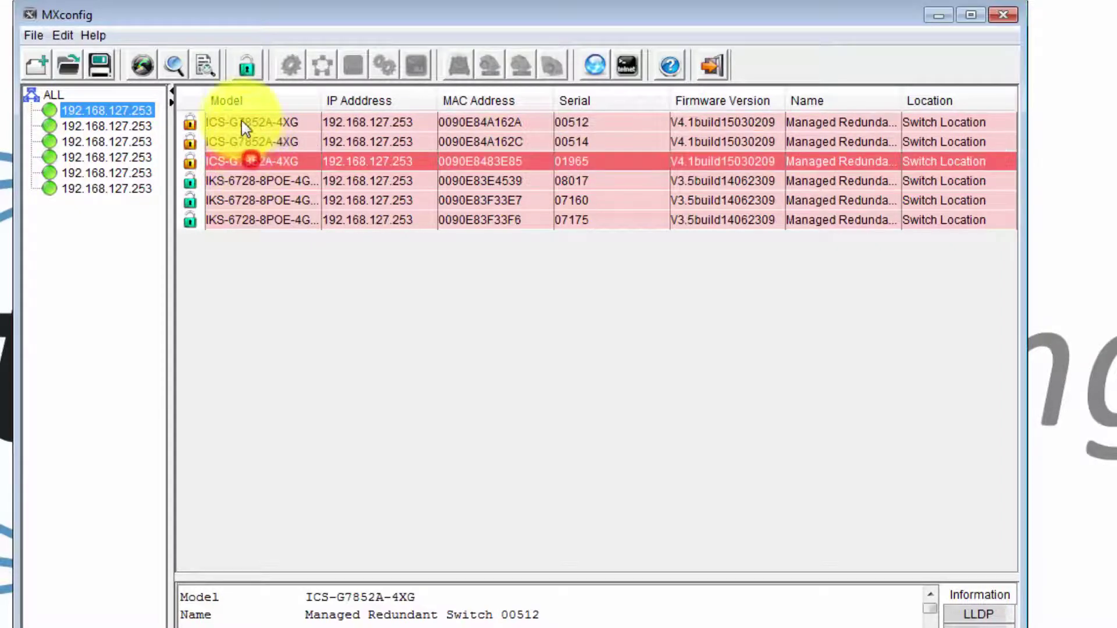
pyautogui.click(239, 120)
pyautogui.click(238, 161)
pyautogui.click(242, 181)
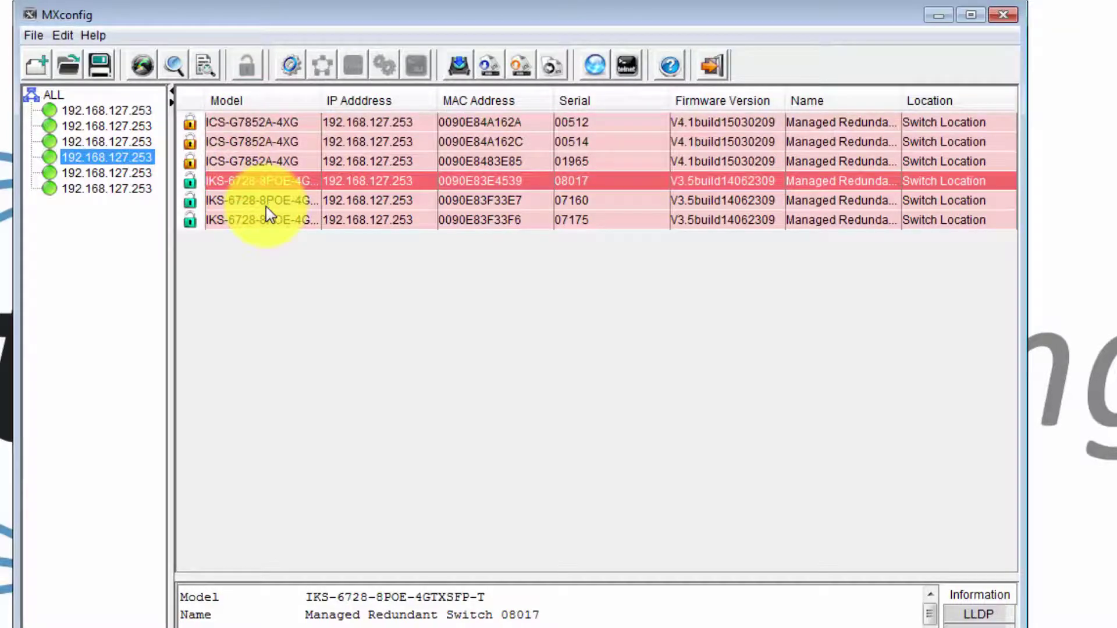
pyautogui.moveTo(321, 100); pyautogui.dragTo(431, 102)
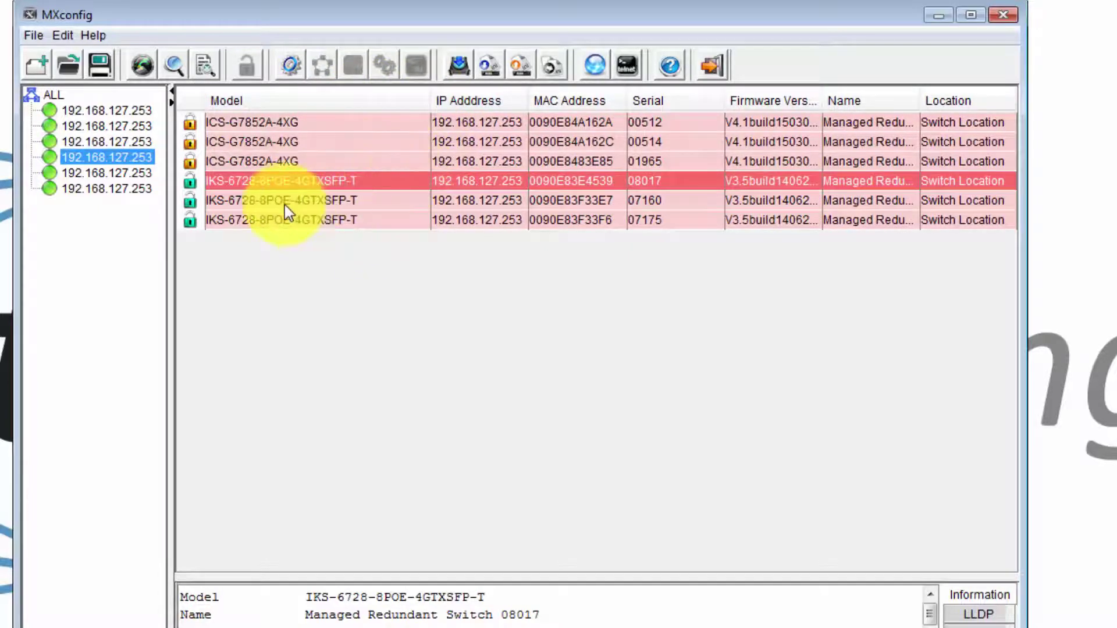
pyautogui.click(247, 121)
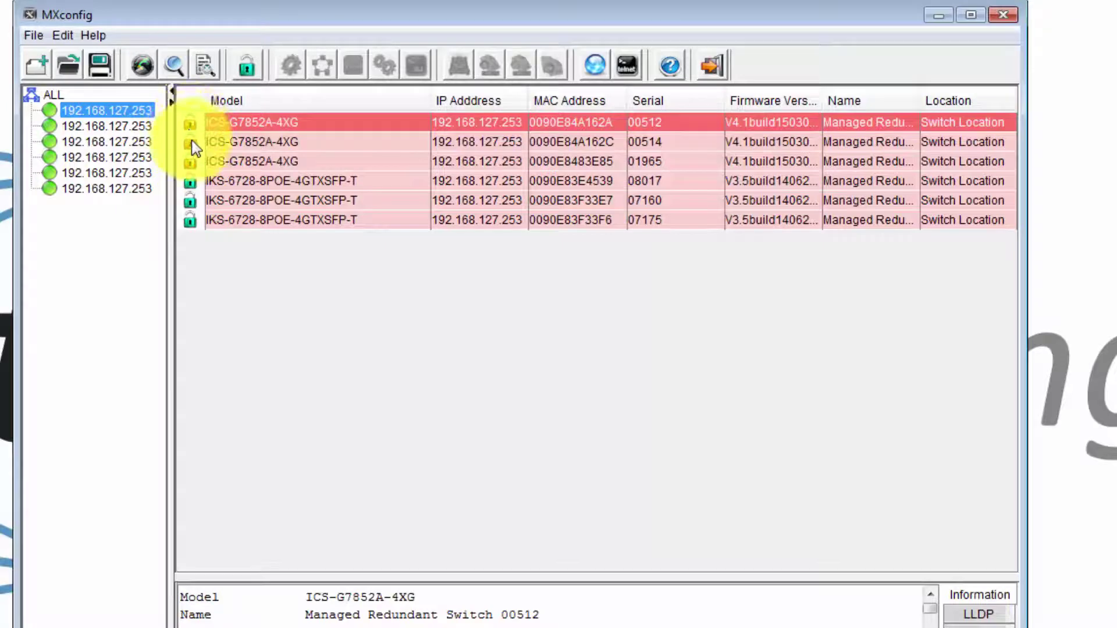
# Unlock the three selected ICS-G7852A-4XG switches with the device password and close the progress window
pyautogui.keyDown('shift'); pyautogui.click(236, 161); pyautogui.keyUp('shift')
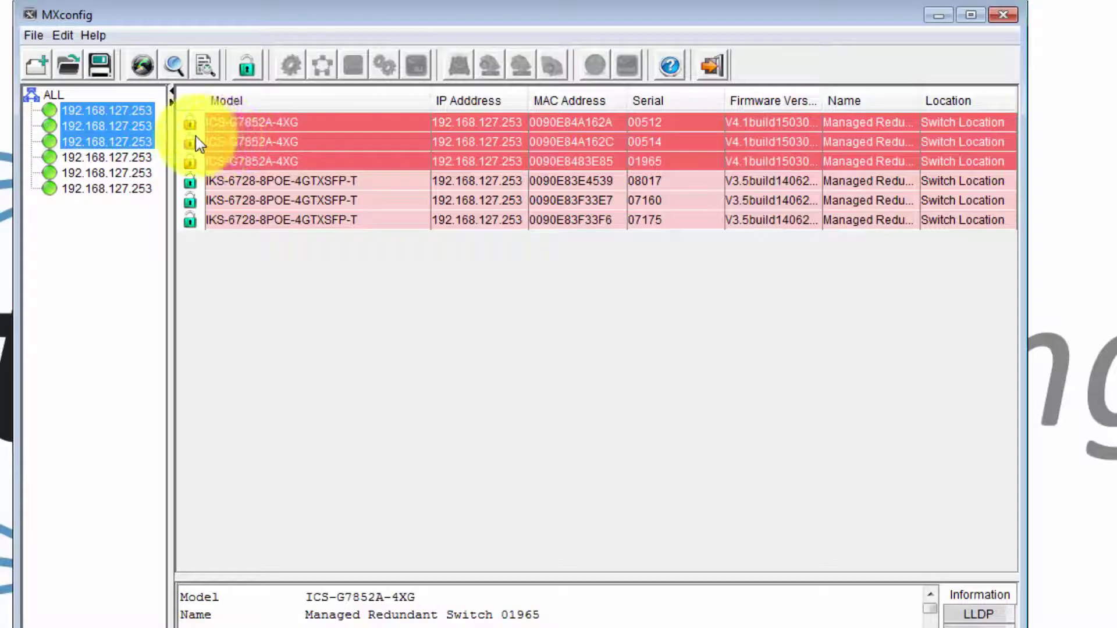
pyautogui.rightClick(243, 143)
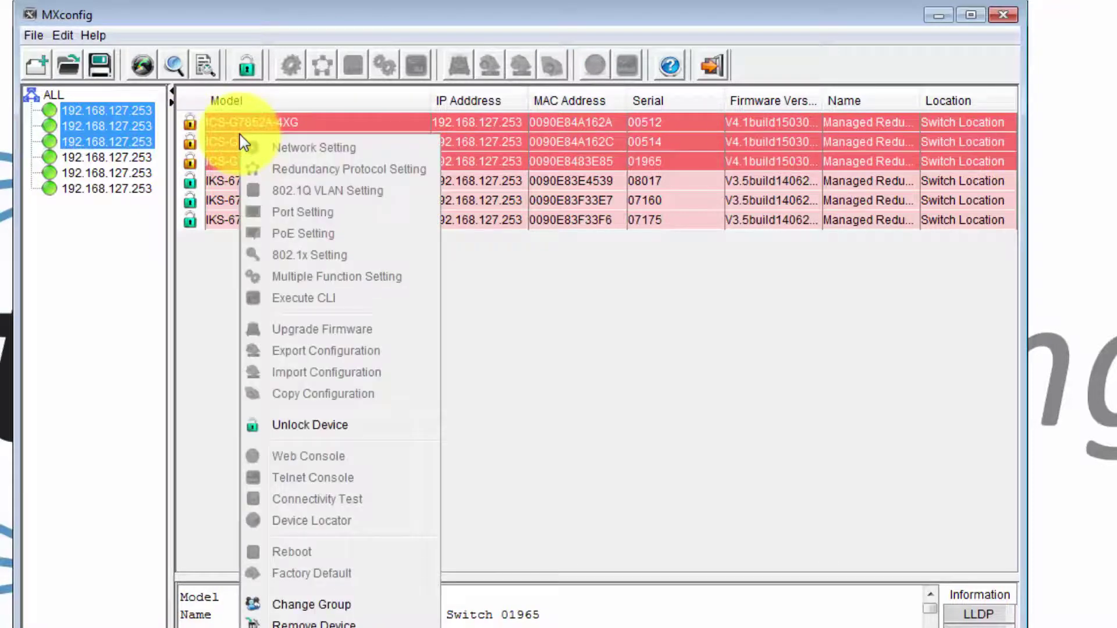
pyautogui.click(312, 425)
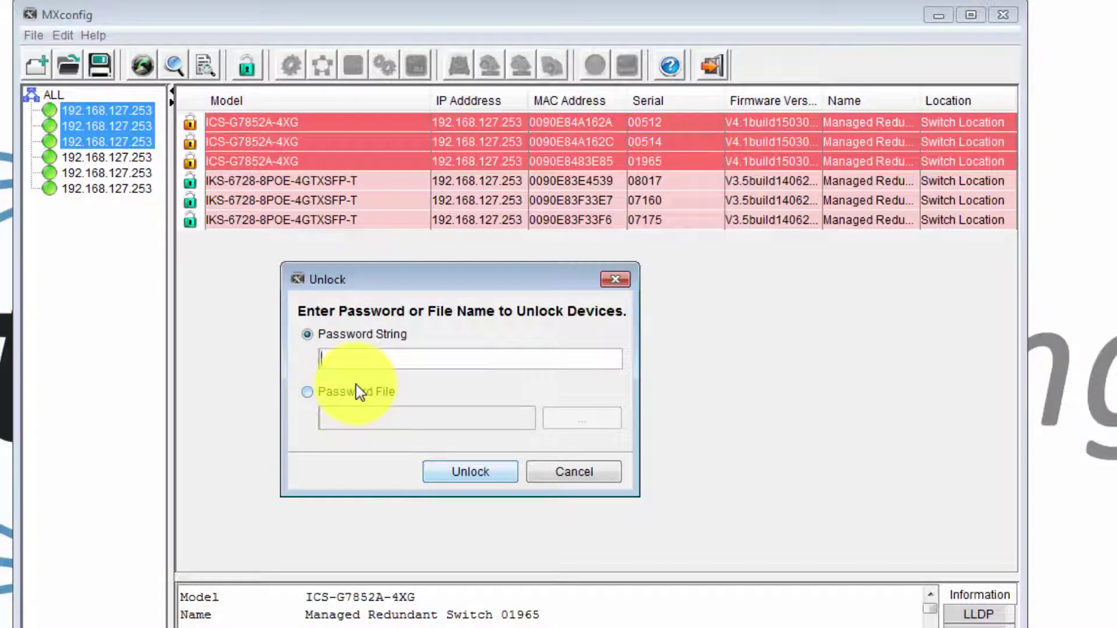
pyautogui.write('moxa')
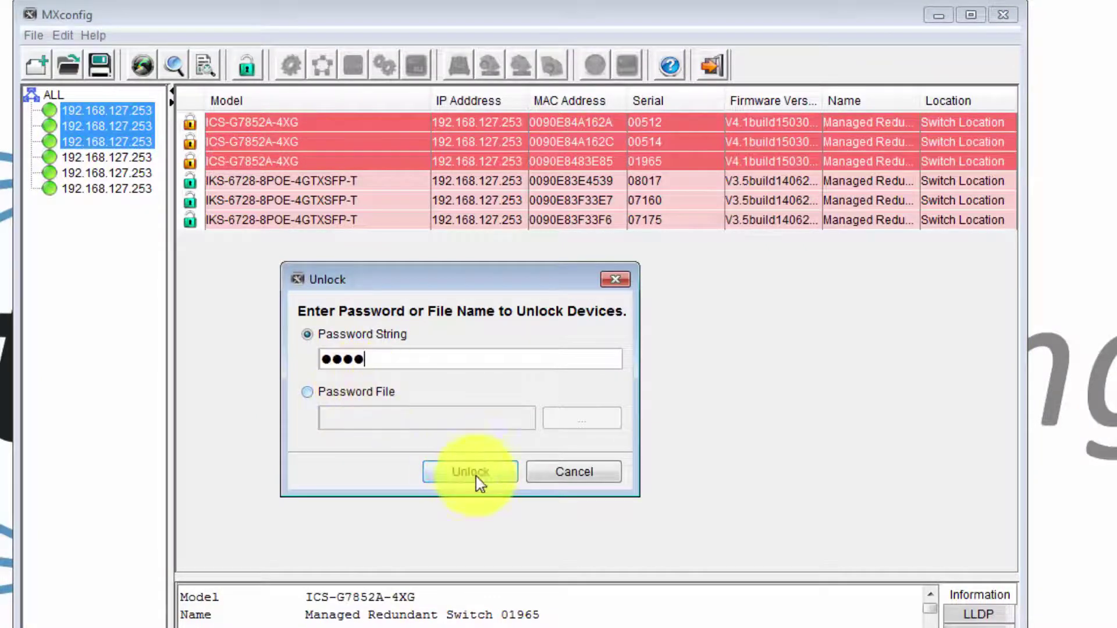
pyautogui.click(476, 474)
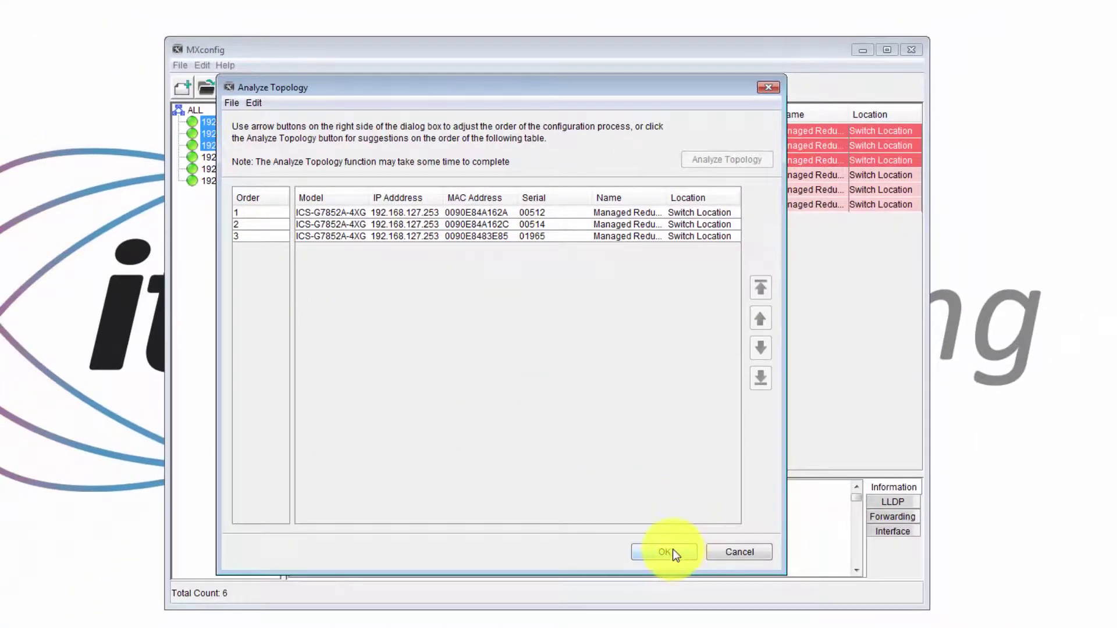
pyautogui.click(673, 549)
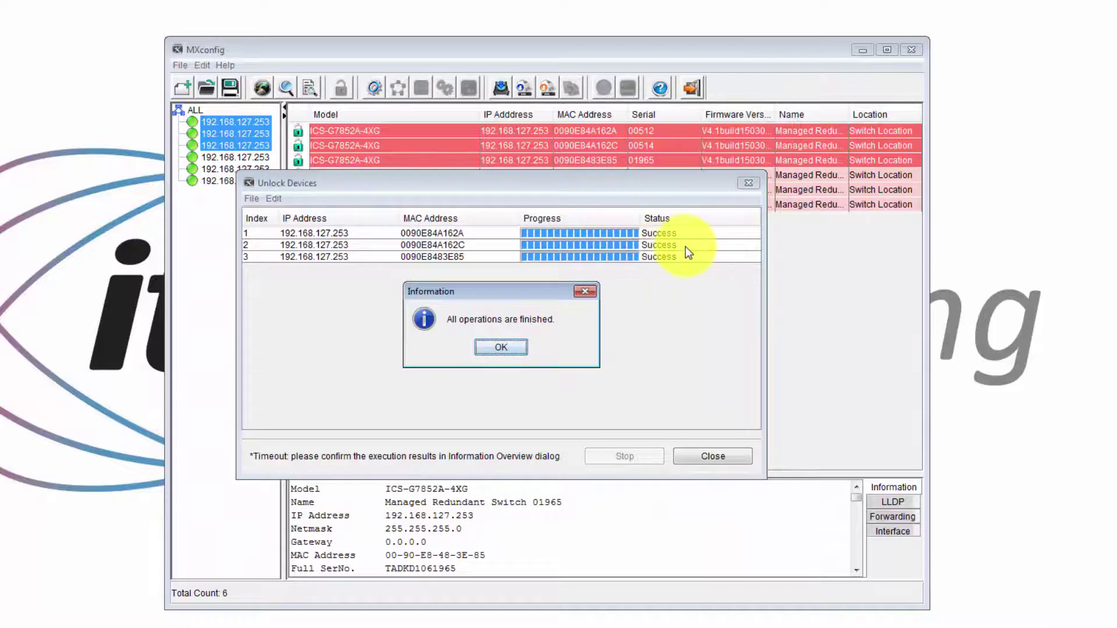
pyautogui.click(502, 348)
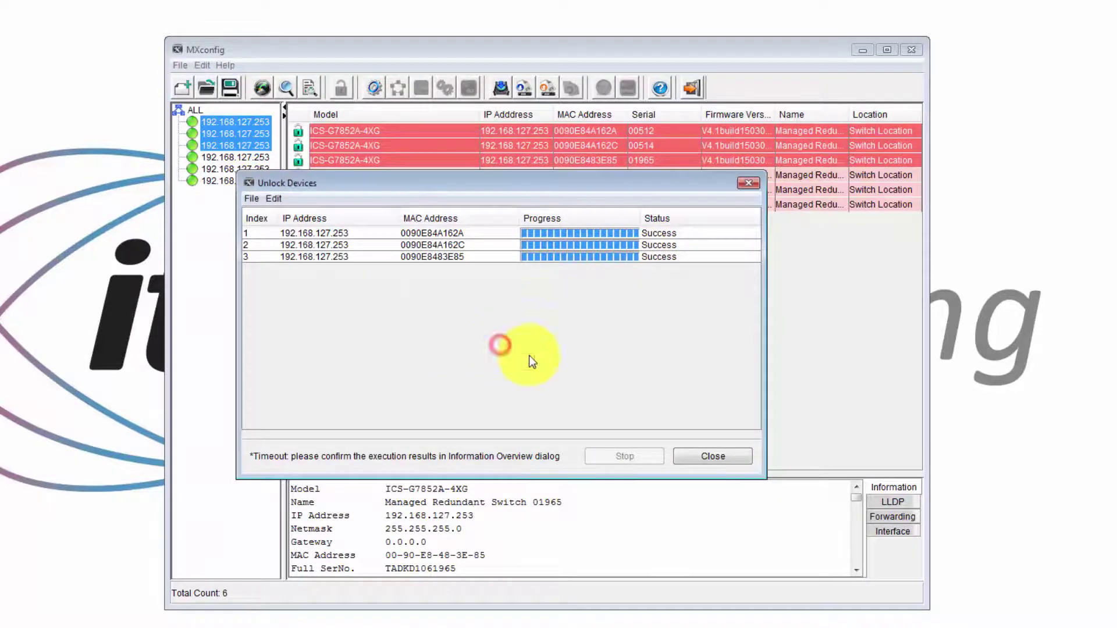
pyautogui.click(717, 457)
# Select the three IKS-6728 switches and the three ICS-G7852A switches in the device list
pyautogui.click(364, 175)
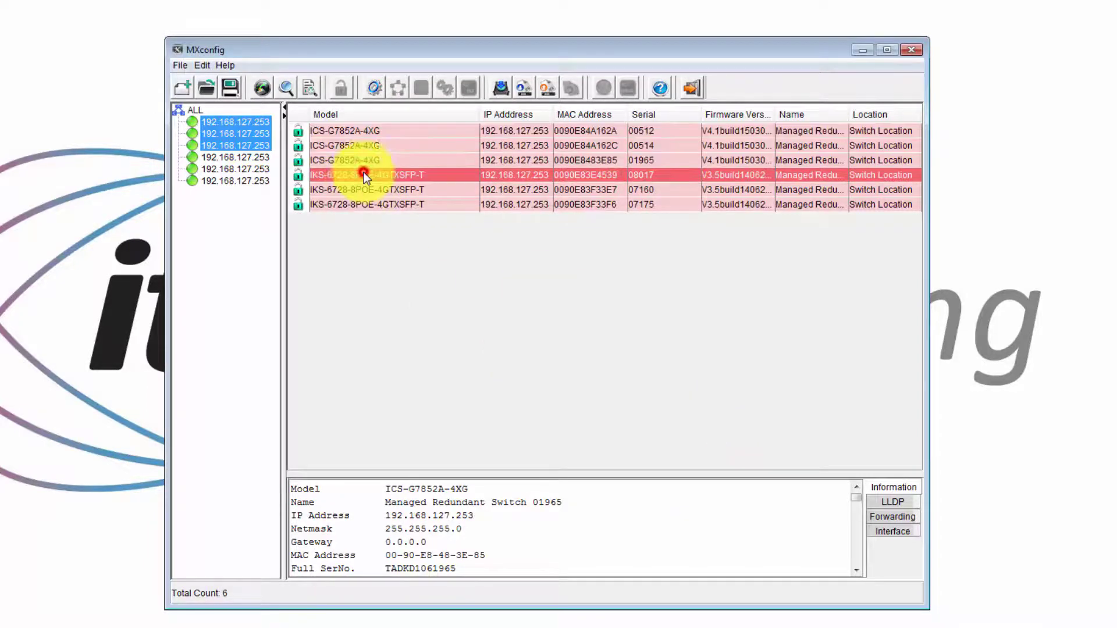
pyautogui.keyDown('shift'); pyautogui.click(355, 204); pyautogui.keyUp('shift')
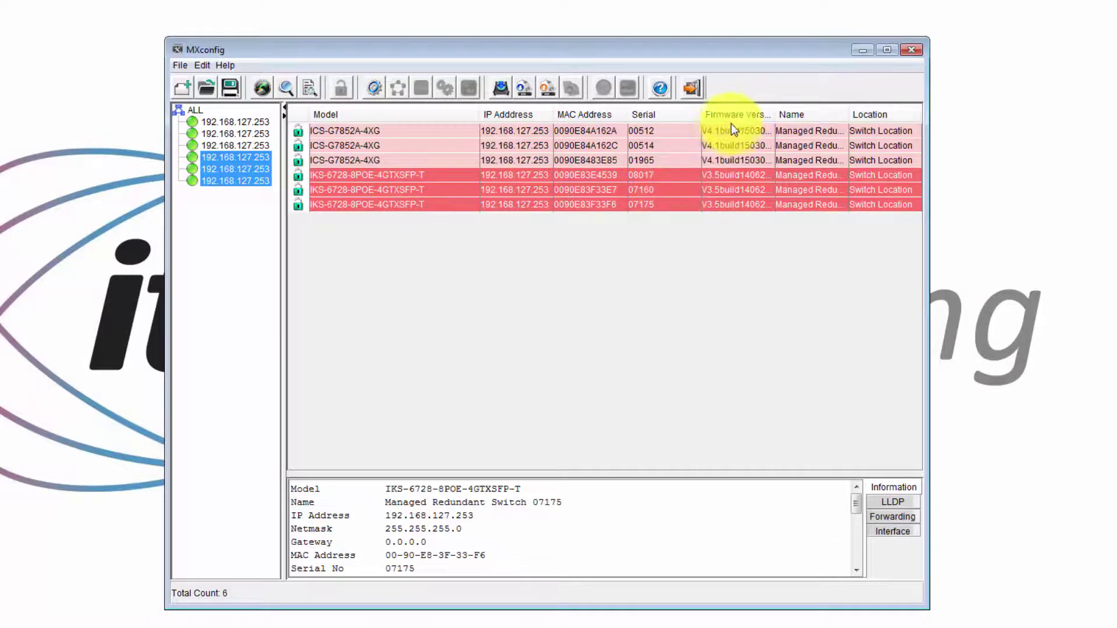
pyautogui.click(718, 130)
pyautogui.keyDown('shift'); pyautogui.click(720, 159); pyautogui.keyUp('shift')
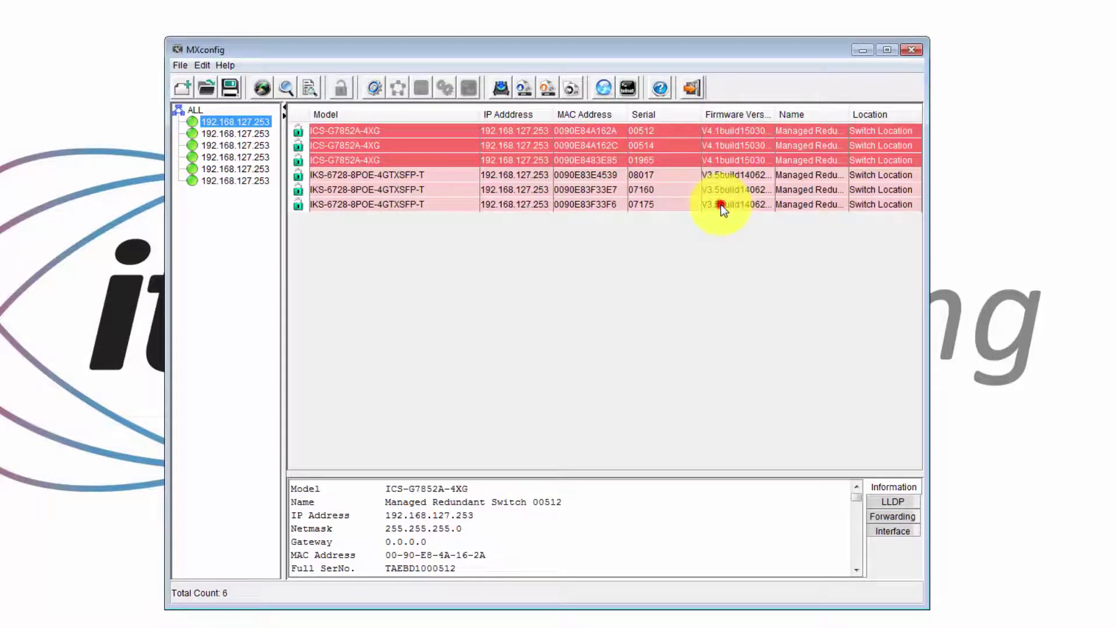
pyautogui.click(620, 269)
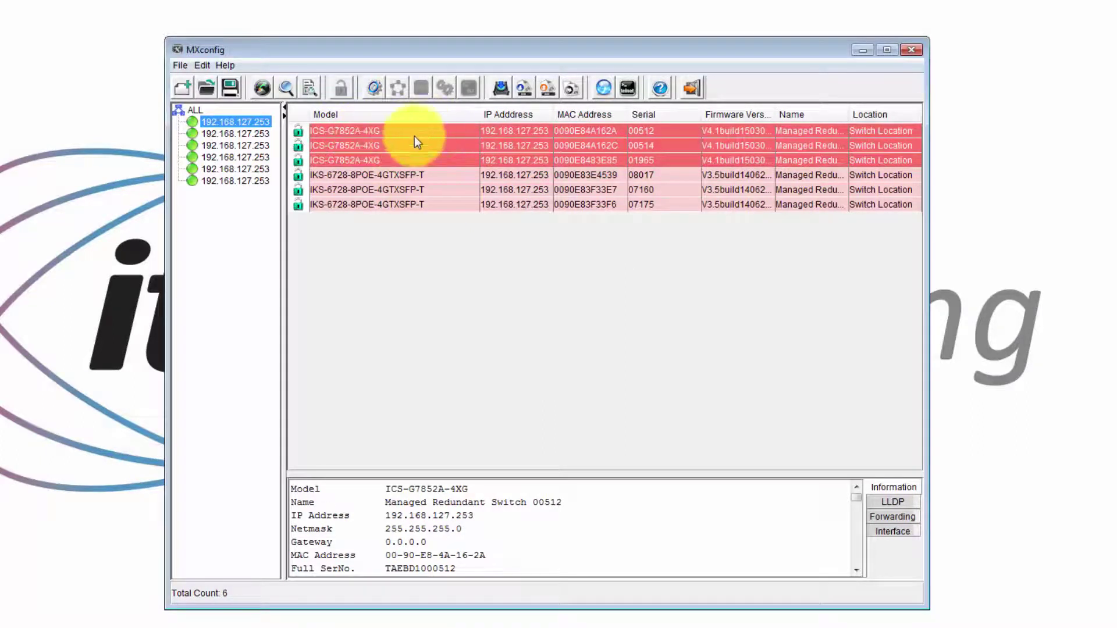
pyautogui.click(339, 205)
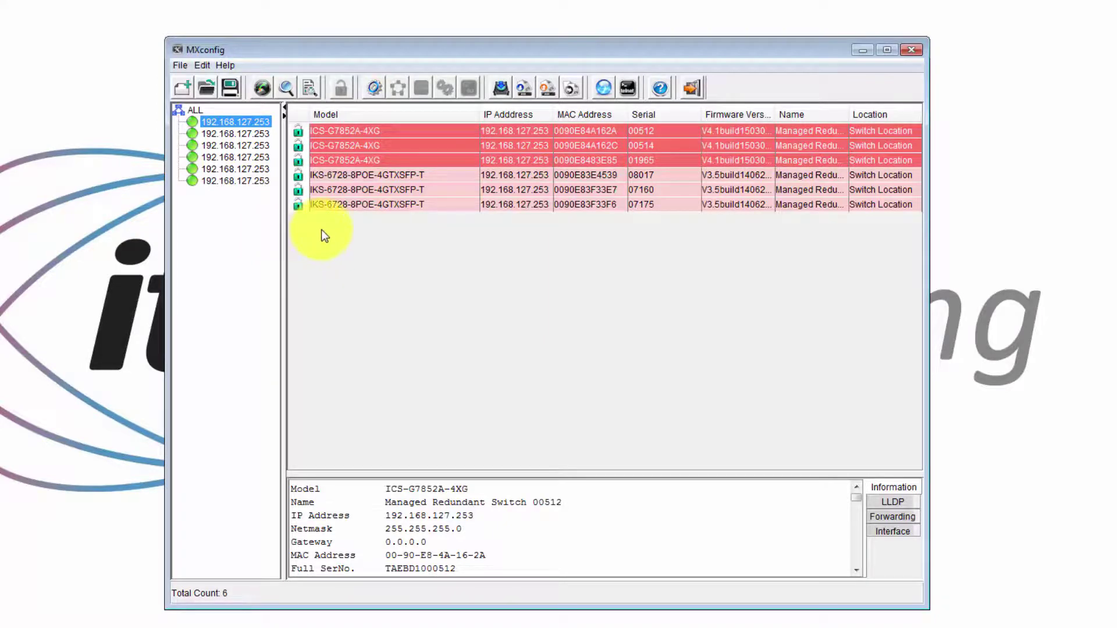
# Open Configure Network for the switches, keeping Static addressing with IP assignment enabled
pyautogui.doubleClick(392, 147)
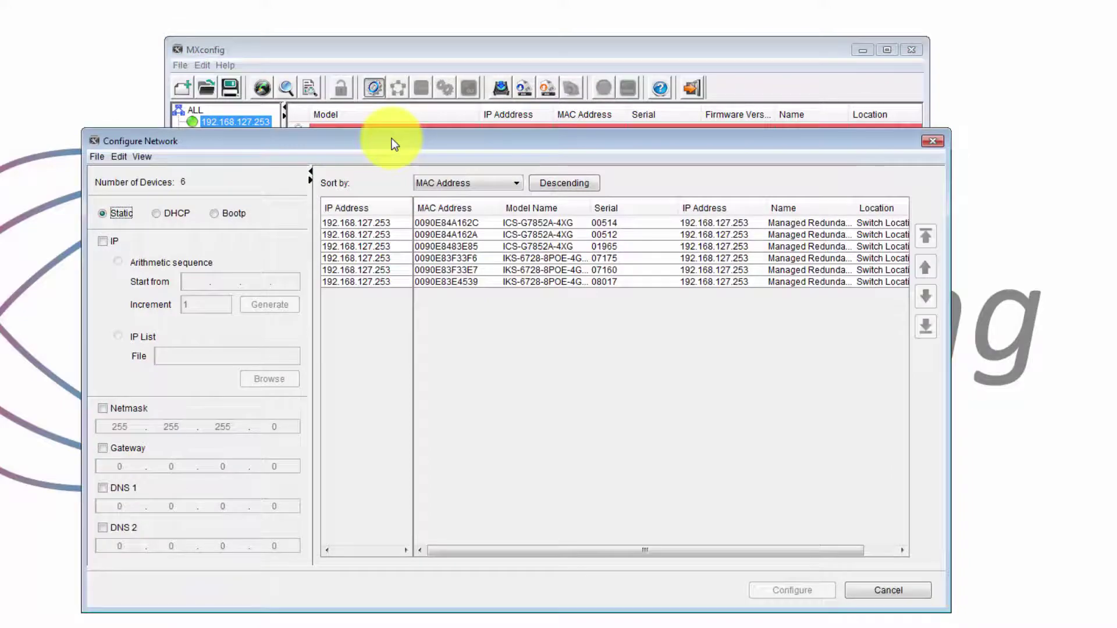
pyautogui.moveTo(379, 138); pyautogui.dragTo(362, 121)
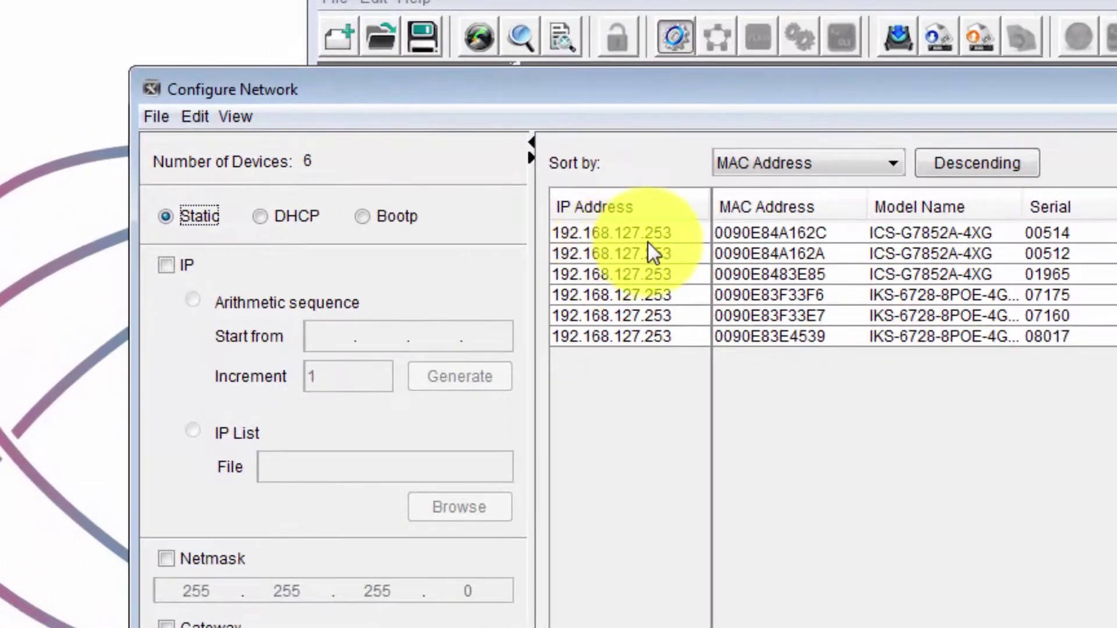
pyautogui.moveTo(708, 88); pyautogui.dragTo(741, 82)
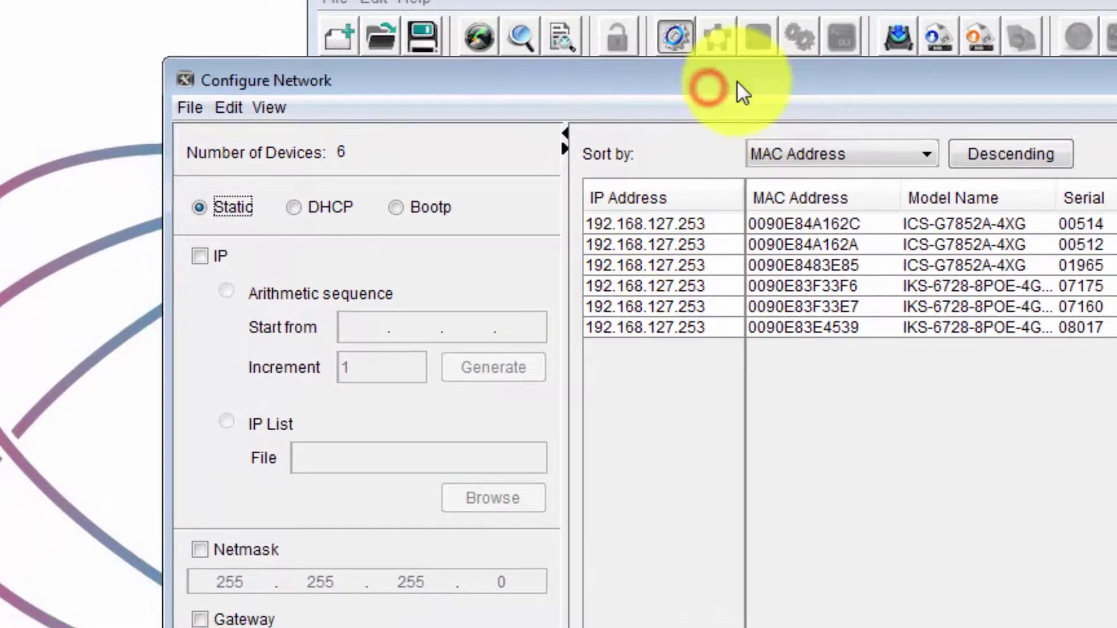
pyautogui.click(205, 207)
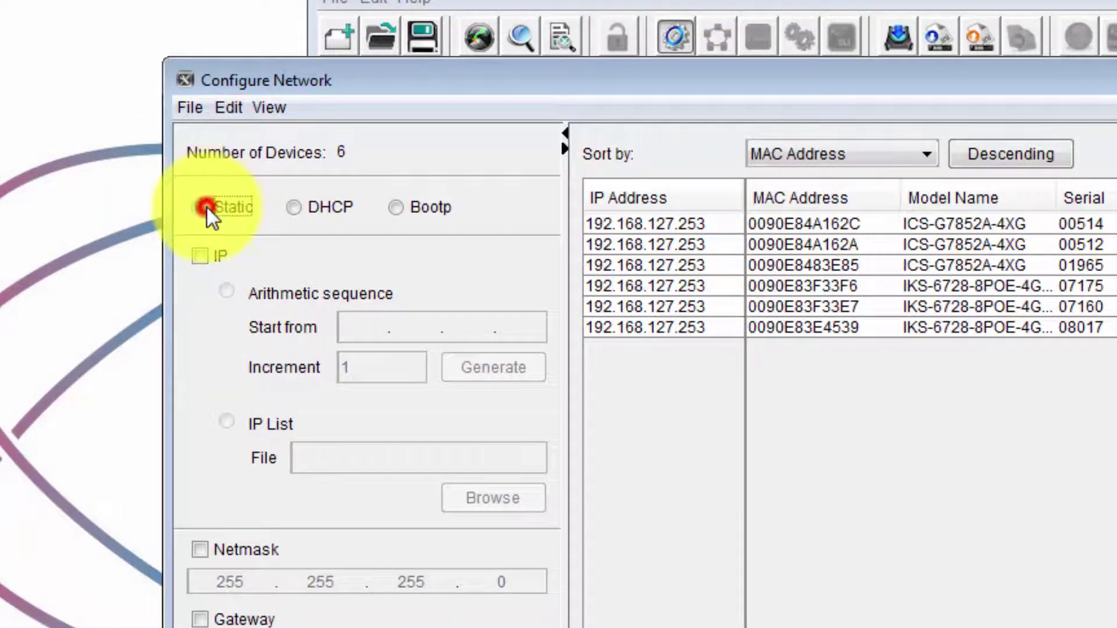
pyautogui.click(201, 257)
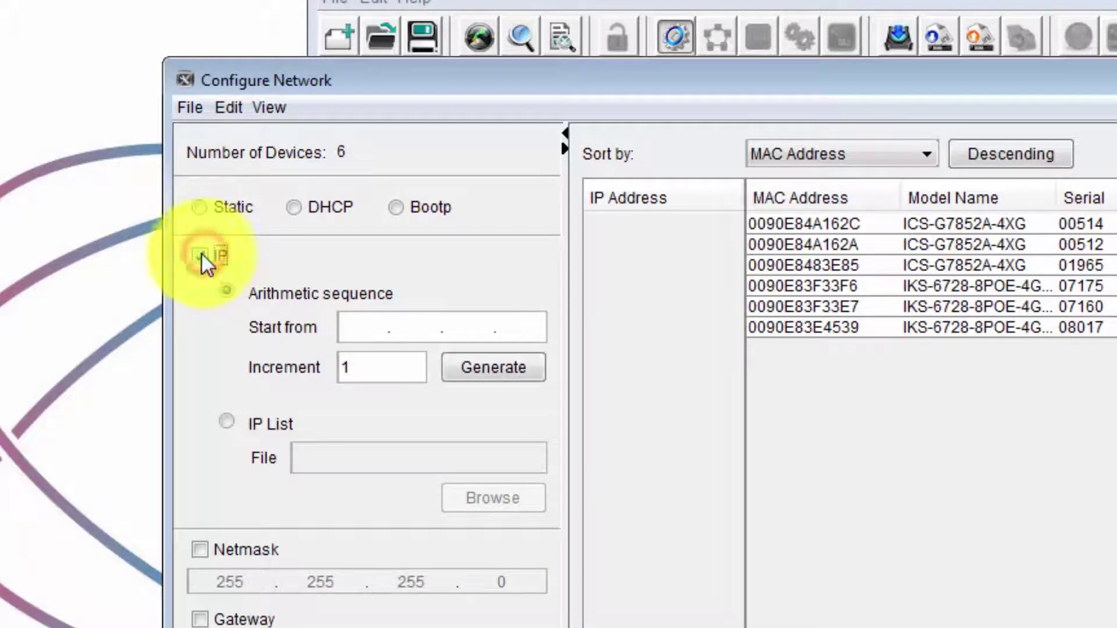
# Generate an arithmetic IP sequence starting at 192.168.18.50 with increment 1, giving .50–.55
pyautogui.click(369, 327)
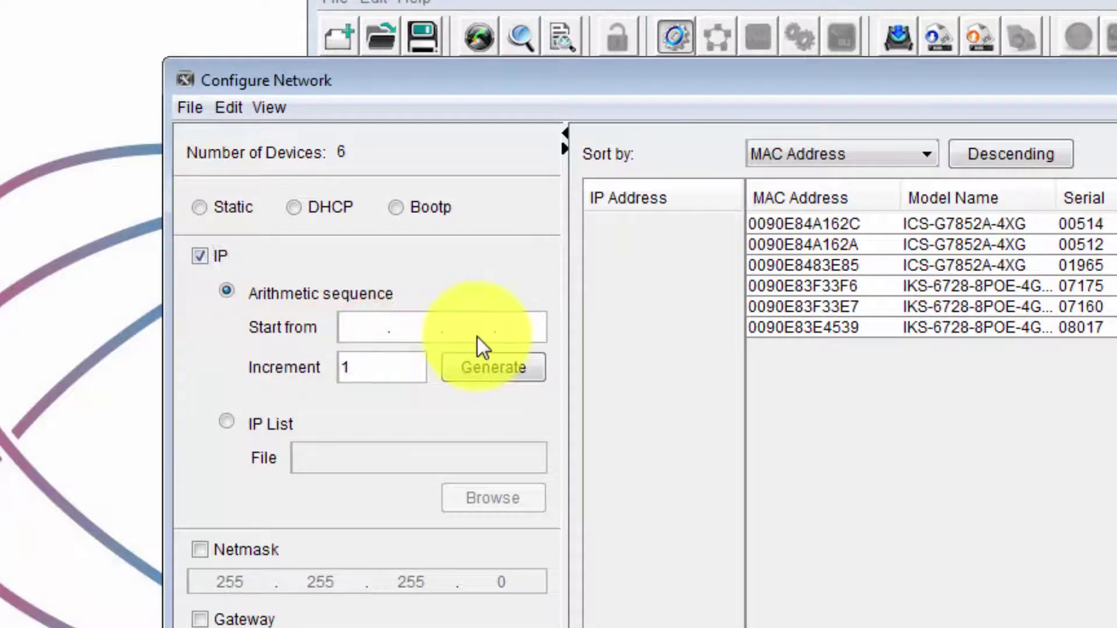
pyautogui.write('192.')
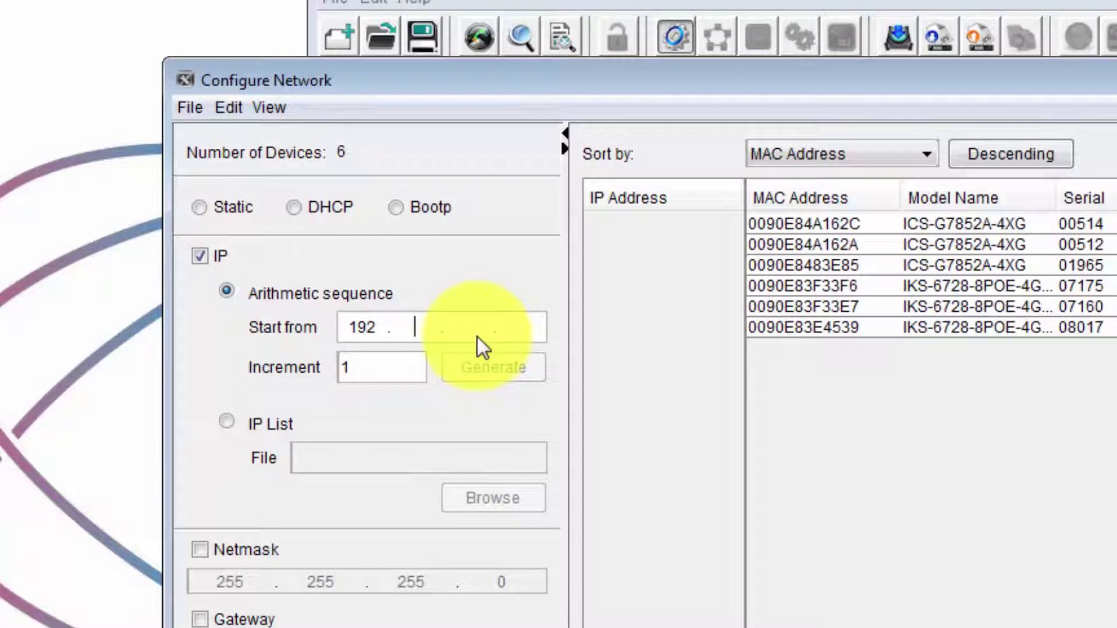
pyautogui.write('168.18.50')
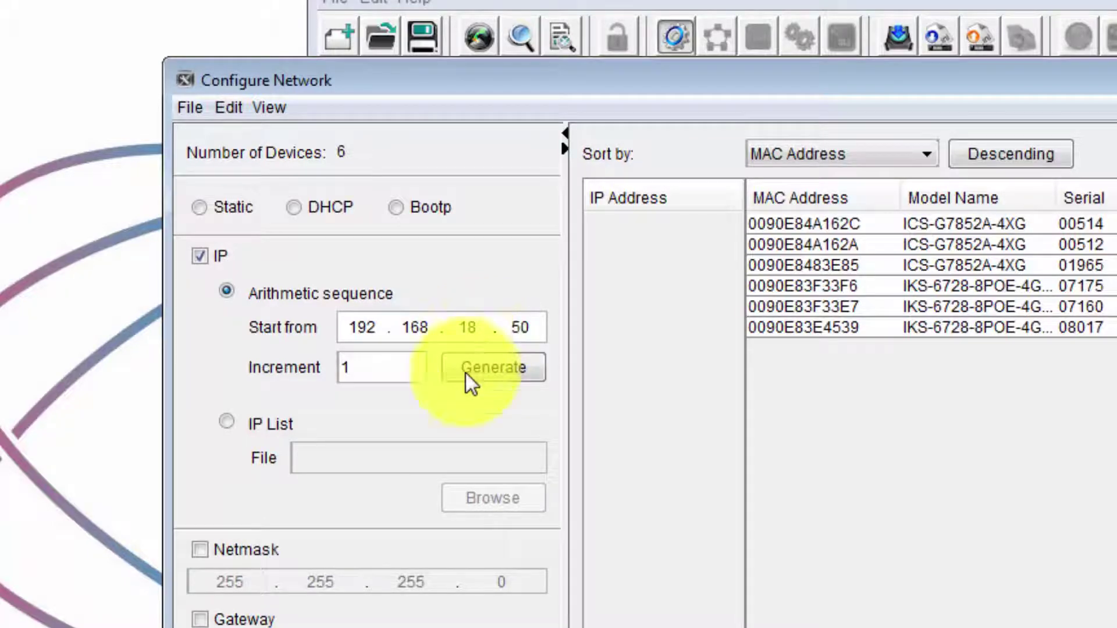
pyautogui.click(374, 366)
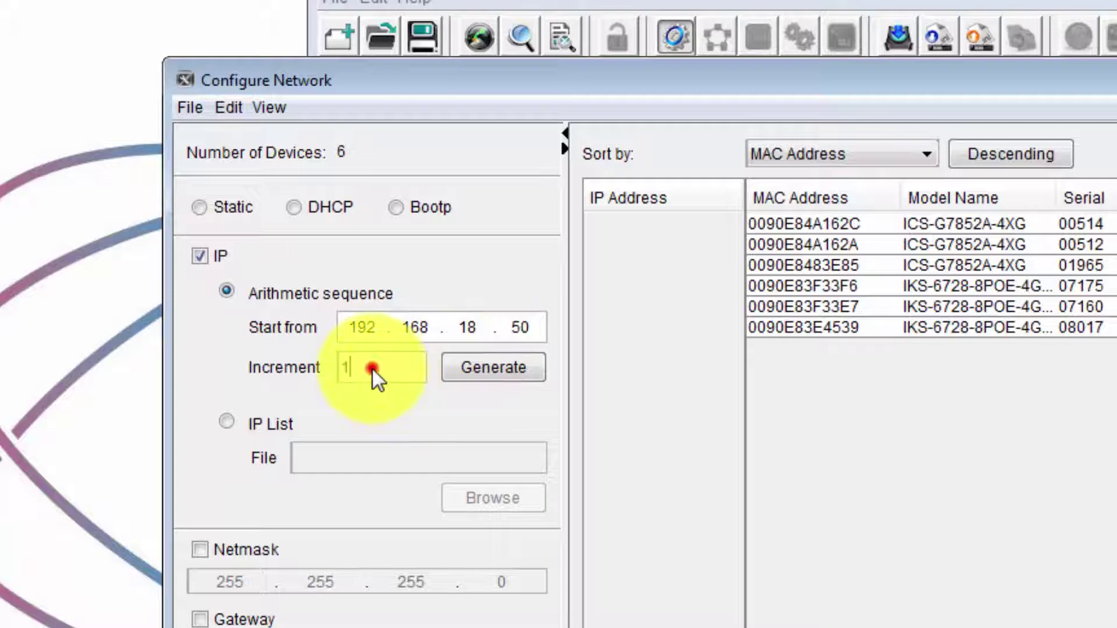
pyautogui.click(494, 371)
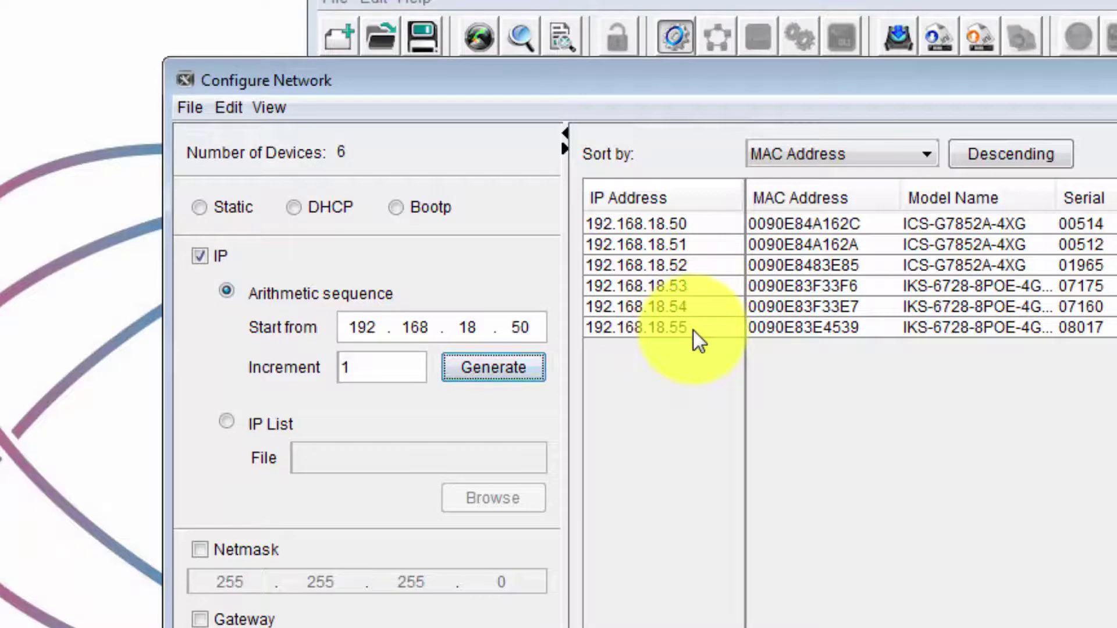
# Keep devices sorted by MAC Address and include netmask 255.255.255.0
pyautogui.click(917, 159)
pyautogui.click(919, 160)
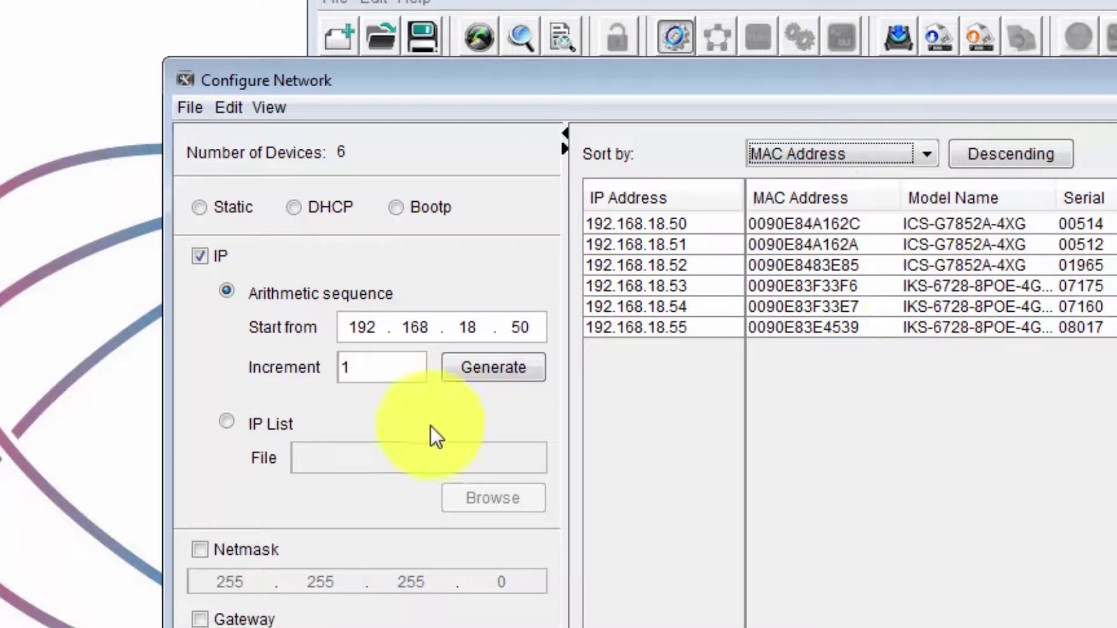
pyautogui.click(201, 550)
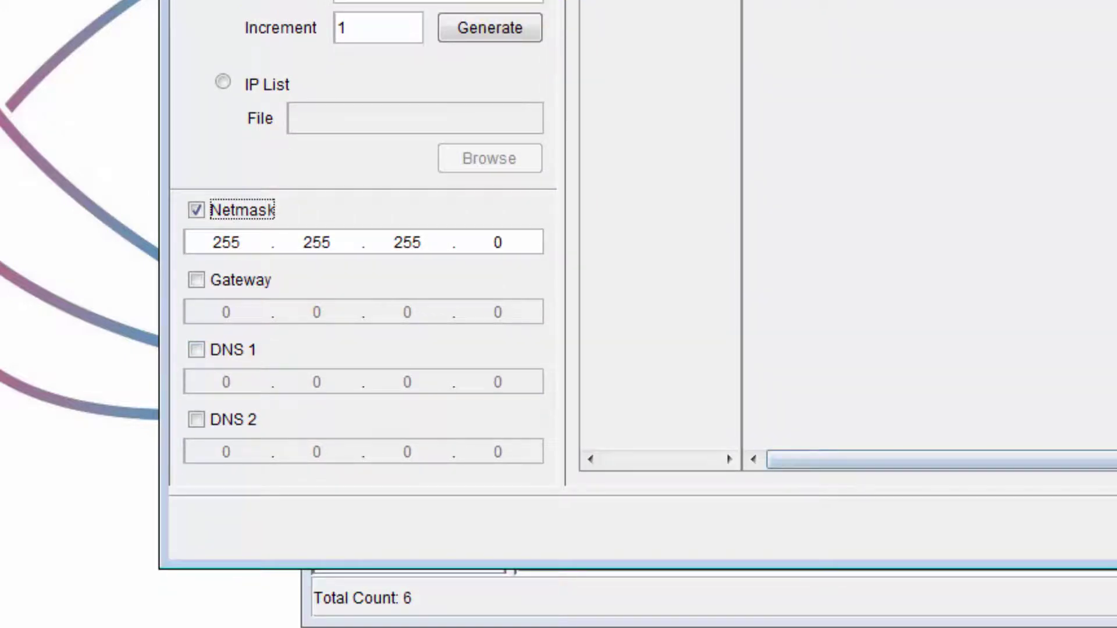
# Apply the settings in the Analyze Topology order and close once all six switches report Success
pyautogui.click(1042, 481)
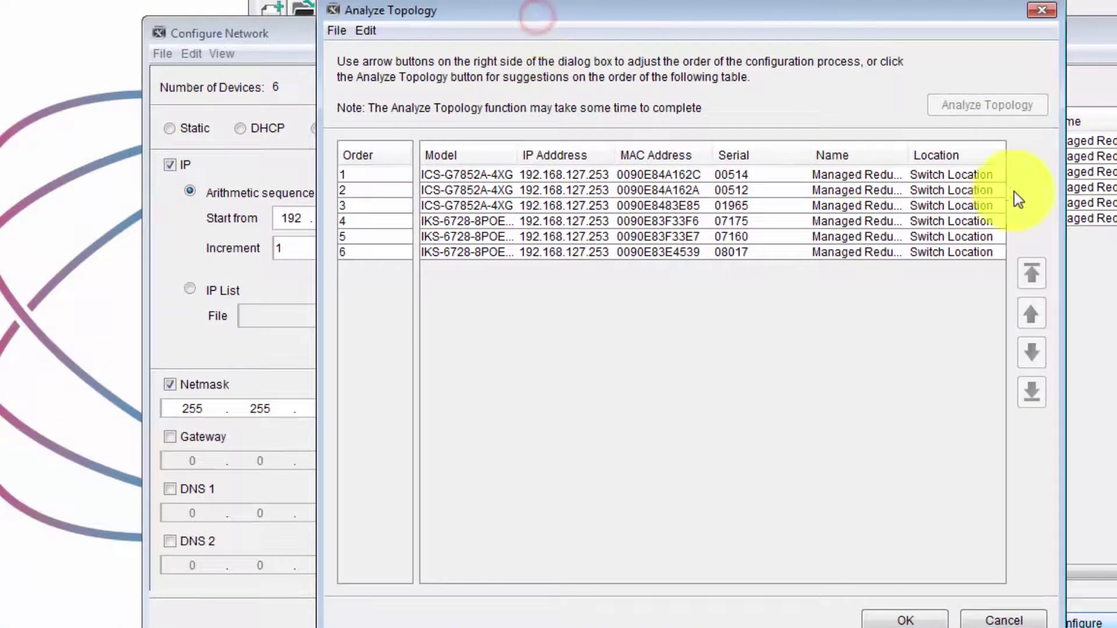
pyautogui.click(919, 620)
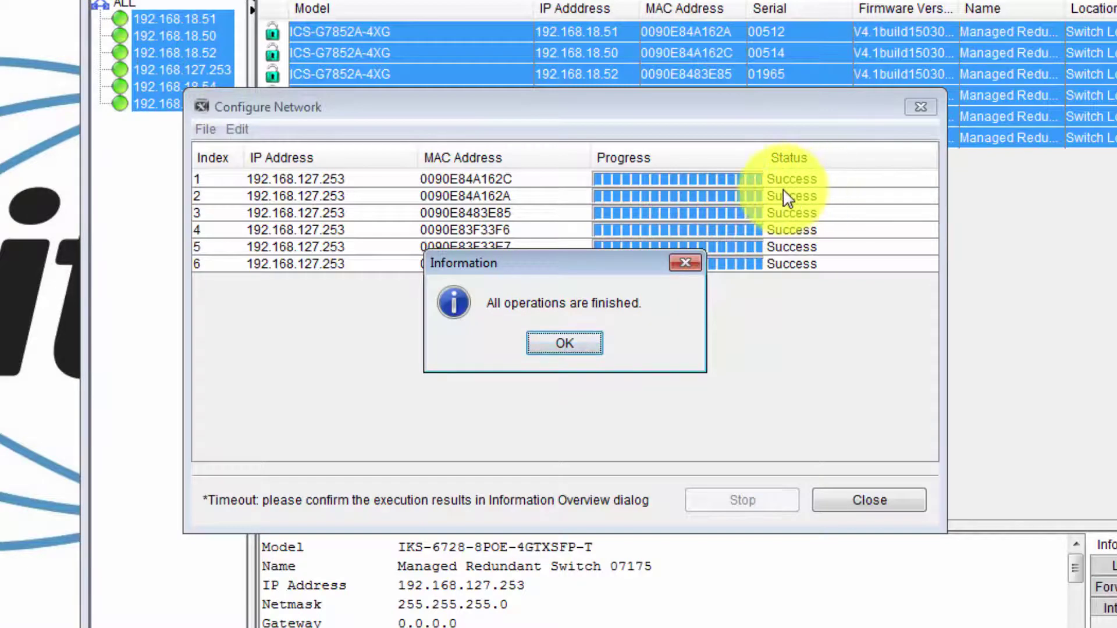
pyautogui.click(576, 345)
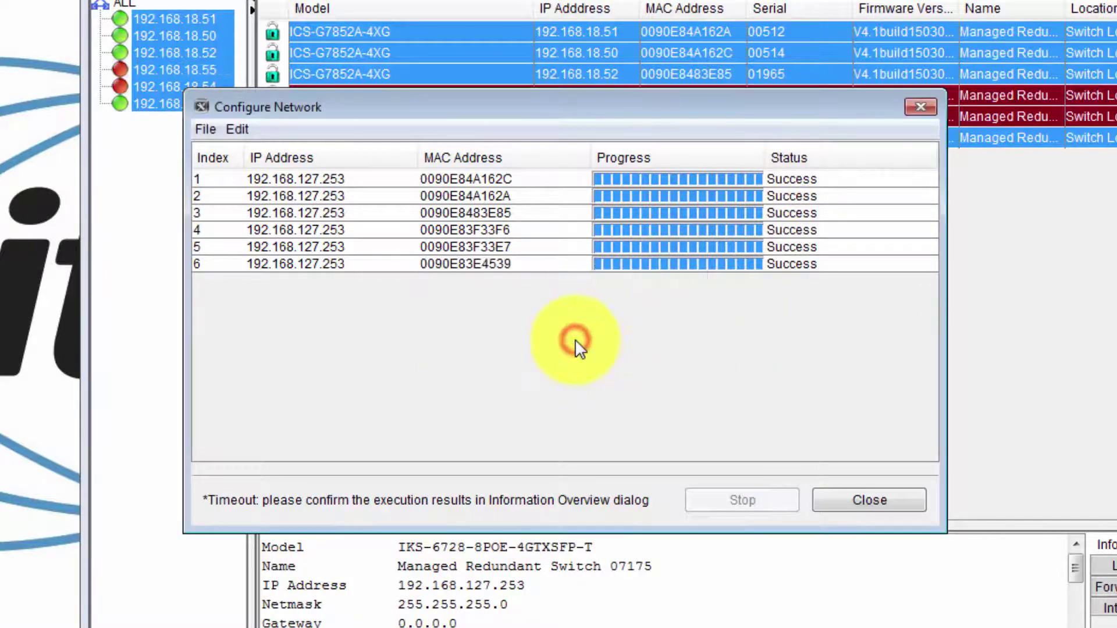
pyautogui.click(847, 506)
pyautogui.click(624, 374)
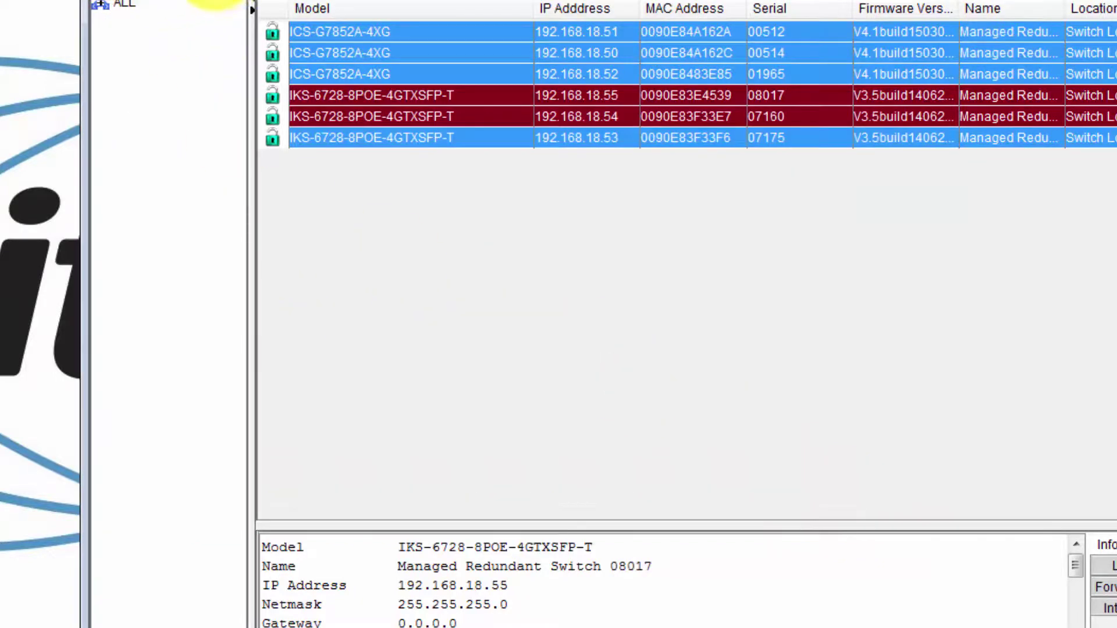
# Run a broadcast search limited to Industrial Ethernet Switches, excluding wireless, cameras, device servers and gateways
pyautogui.click(215, 1)
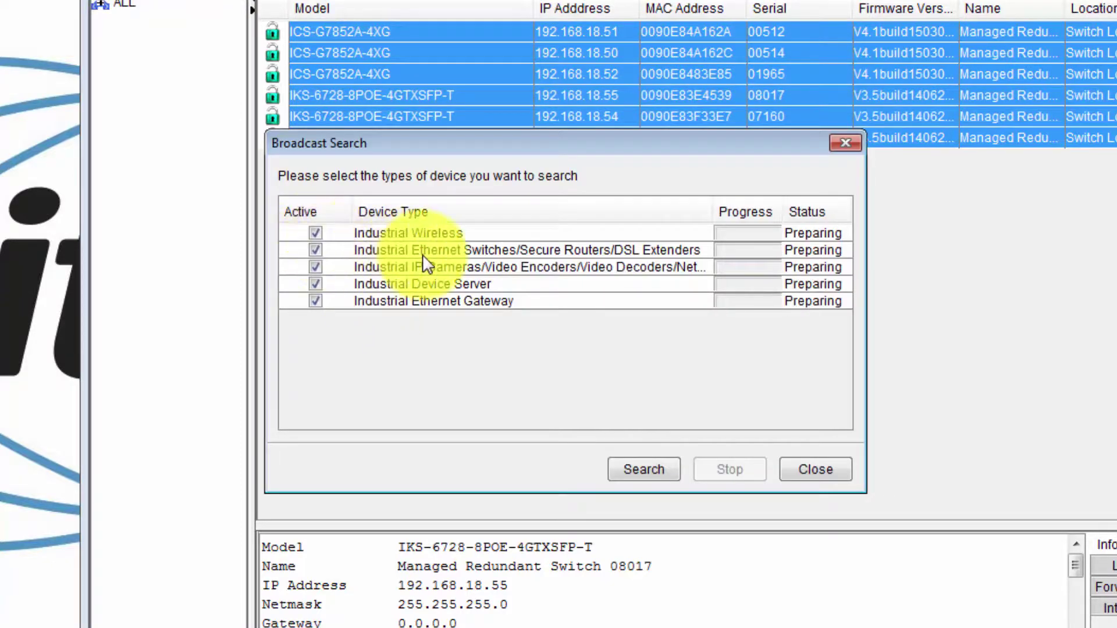
pyautogui.click(317, 233)
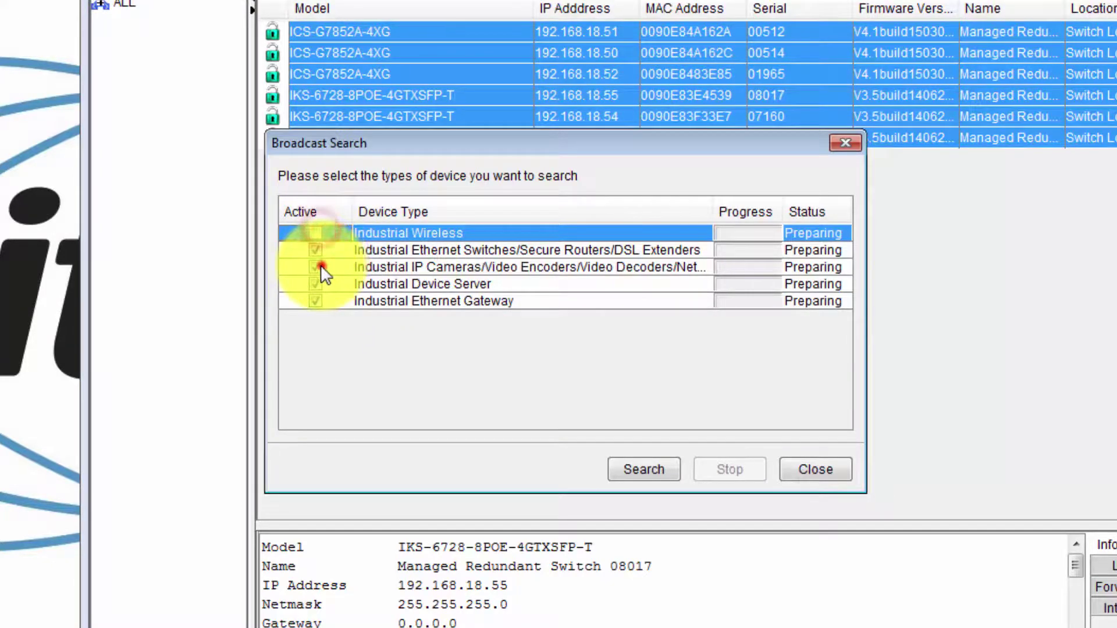
pyautogui.click(322, 267)
pyautogui.click(322, 285)
pyautogui.click(315, 301)
pyautogui.click(644, 469)
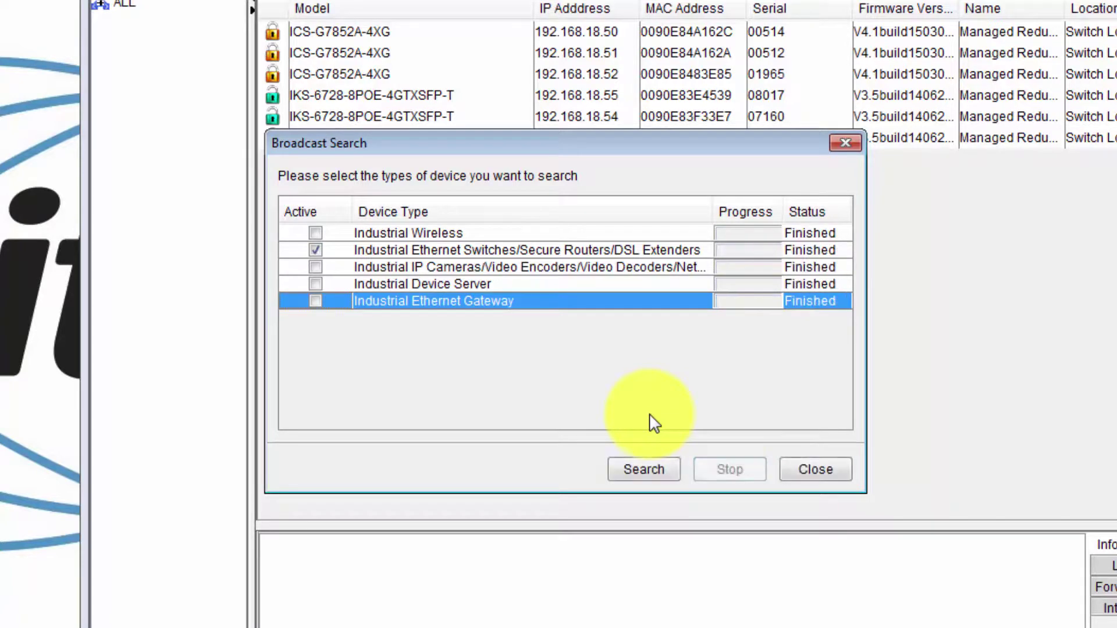
pyautogui.click(808, 471)
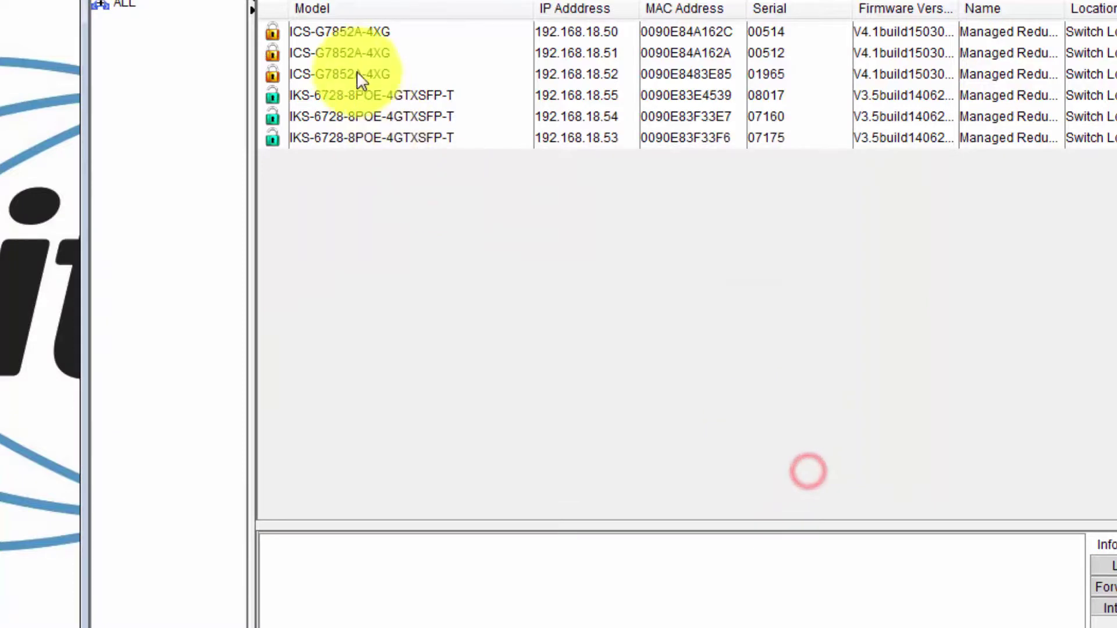
# Select all six switches found at 192.168.18.50–55 in the device list
pyautogui.click(352, 33)
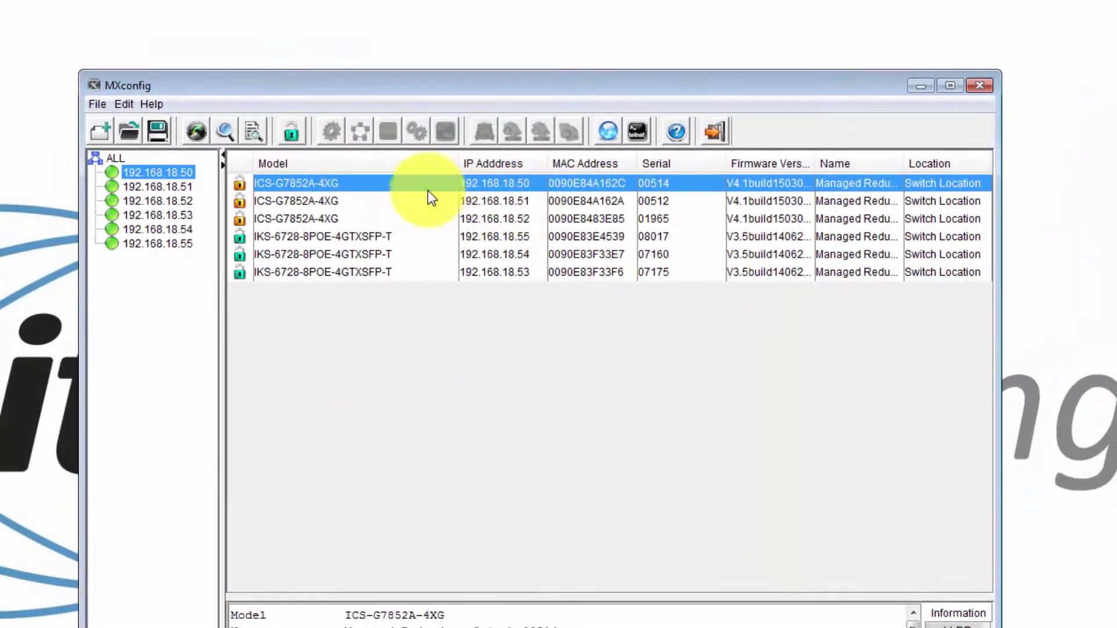
pyautogui.keyDown('shift'); pyautogui.click(396, 270); pyautogui.keyUp('shift')
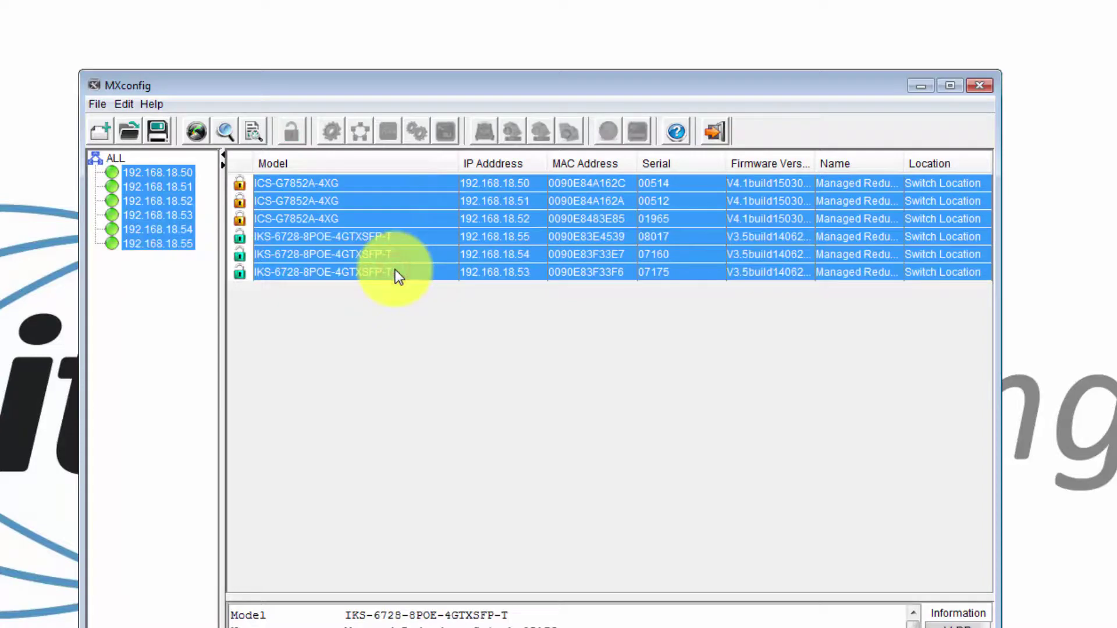
pyautogui.click(1109, 384)
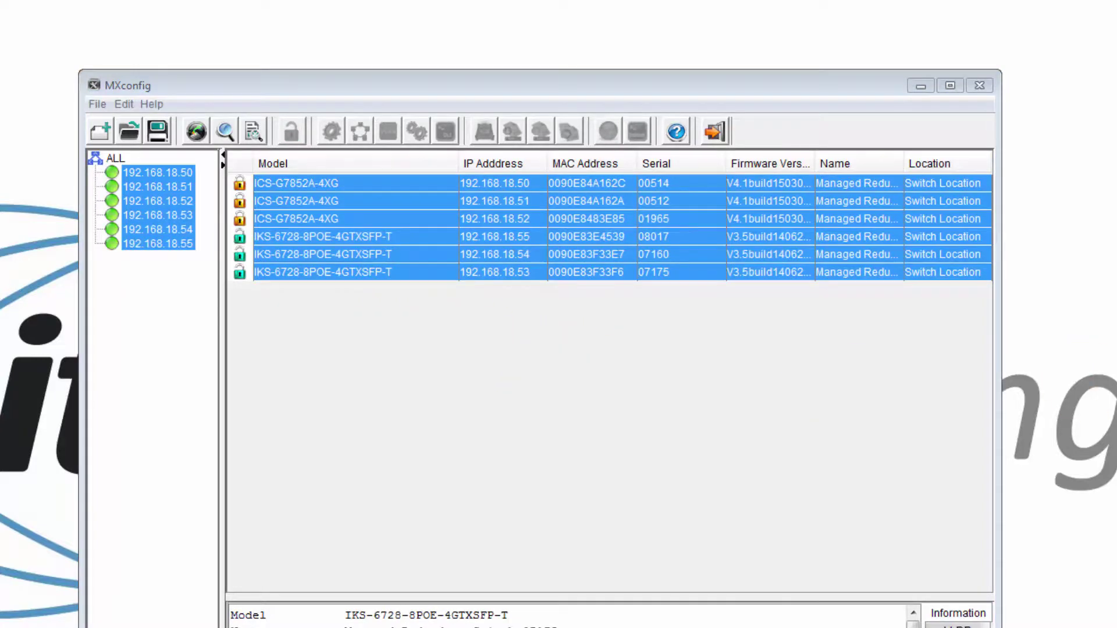